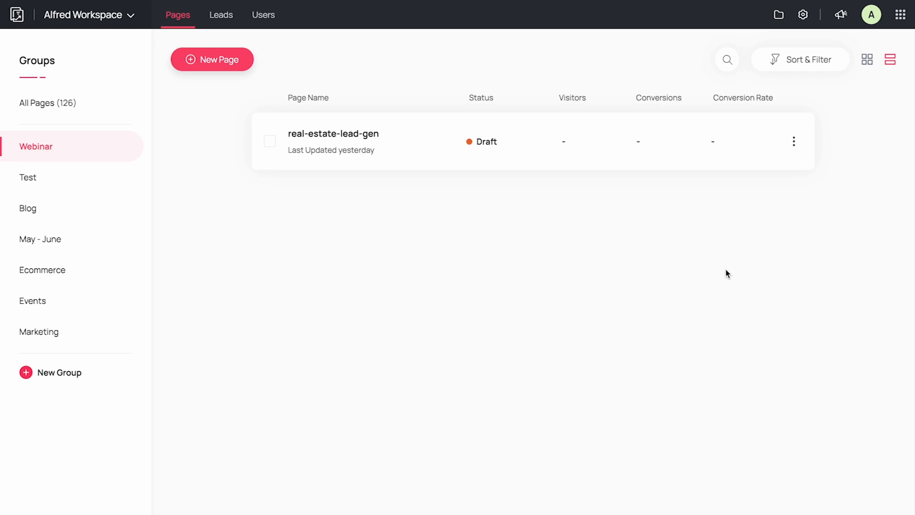
Add a Zoho CRM account in the portal's Zoho integrations and allow Zoho LandingPage to access its information.
{"action": "left_click", "coordinate": [803, 18]}
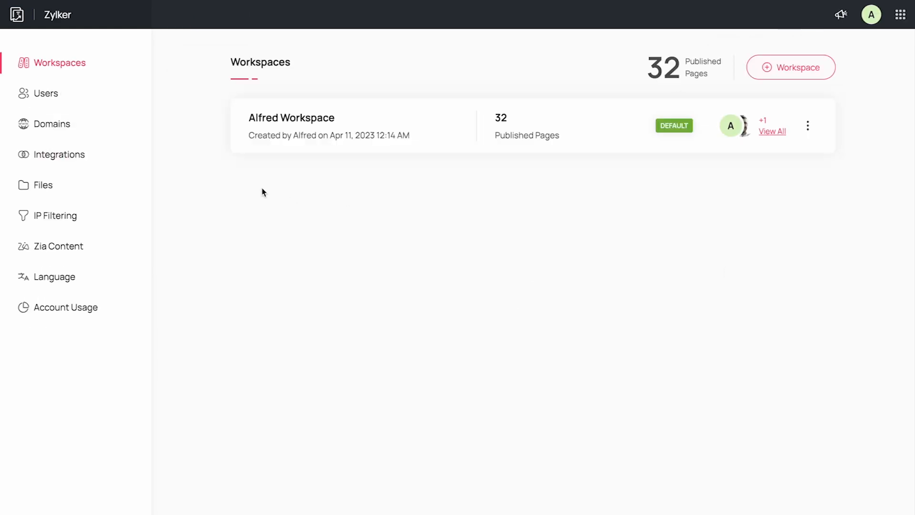
{"action": "left_click", "coordinate": [84, 162]}
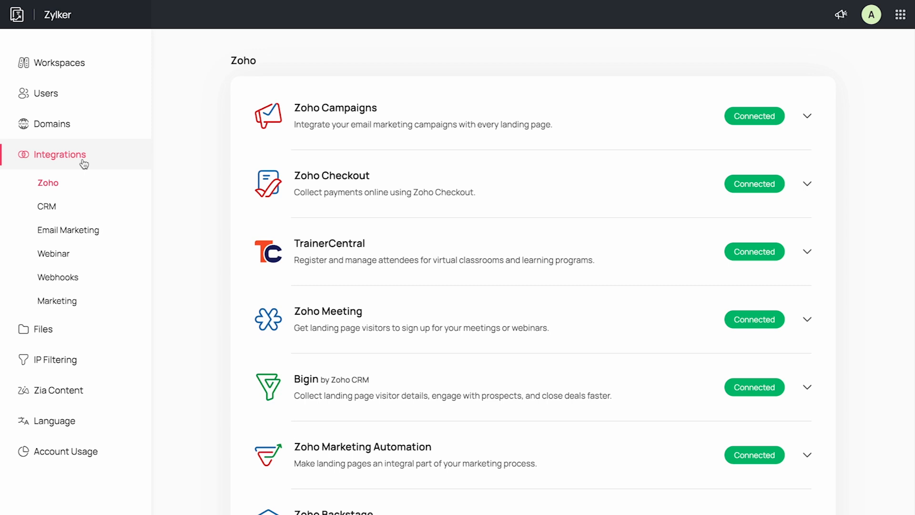
{"action": "scroll", "coordinate": [202, 165], "scroll_direction": "down", "scroll_amount": 3}
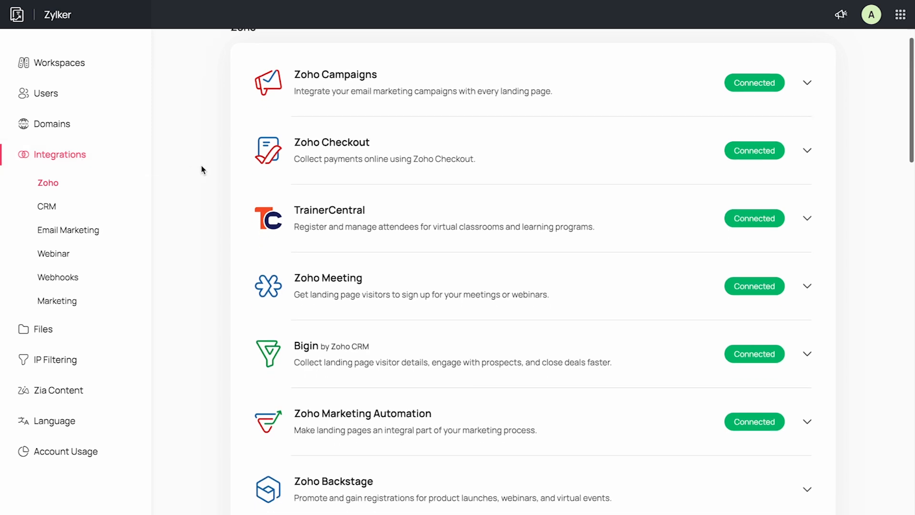
{"action": "left_click", "coordinate": [363, 476]}
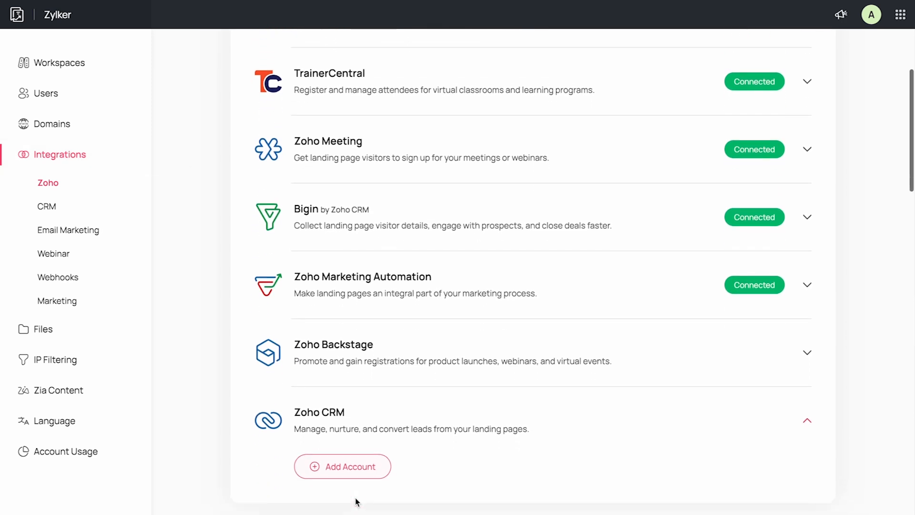
{"action": "left_click", "coordinate": [367, 464]}
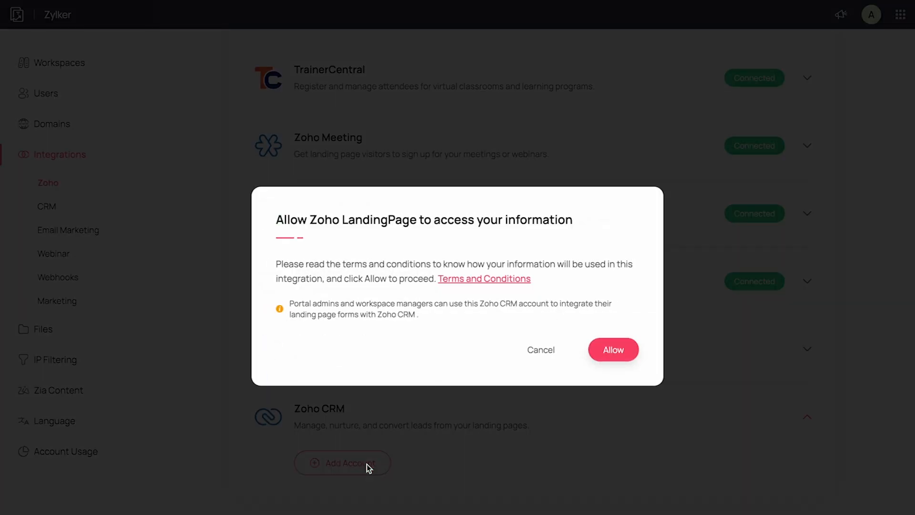
{"action": "left_click", "coordinate": [613, 350]}
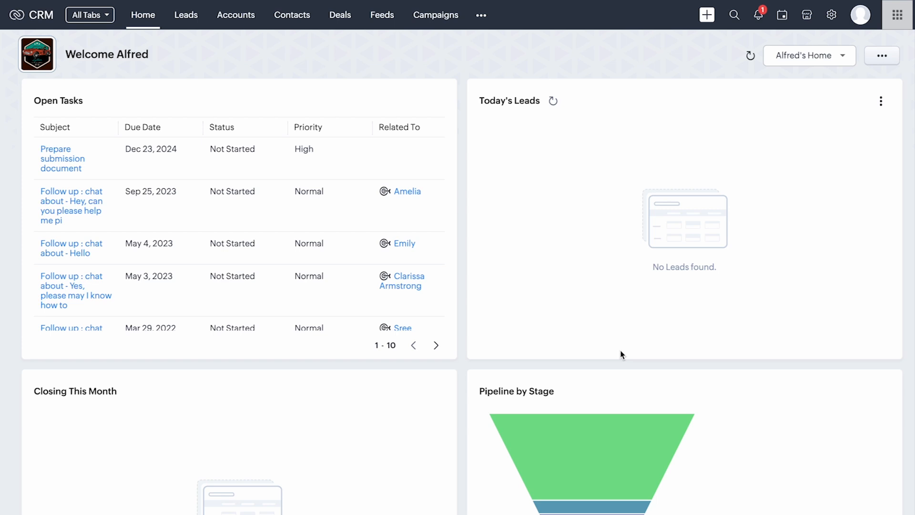
Switch to Zoho CRM and create and save a campaign named real-estate with type Others.
{"action": "left_click", "coordinate": [437, 18]}
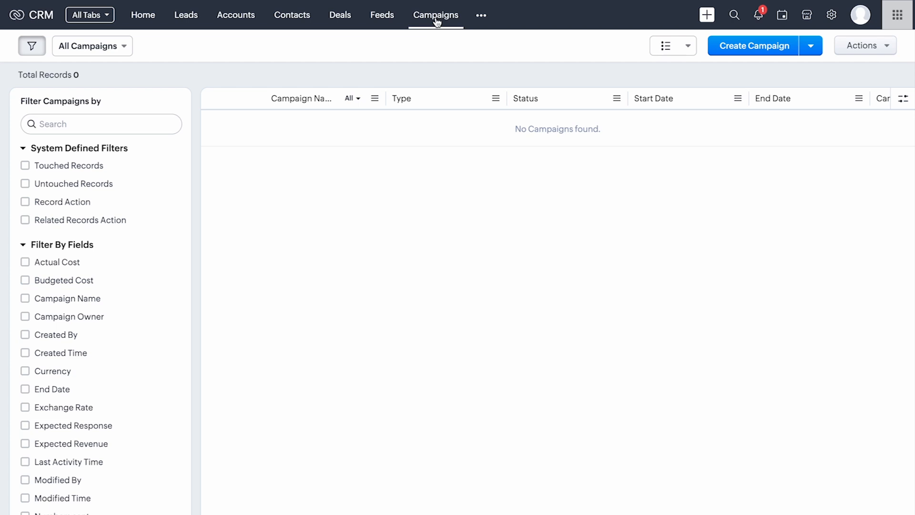
{"action": "left_click", "coordinate": [736, 48]}
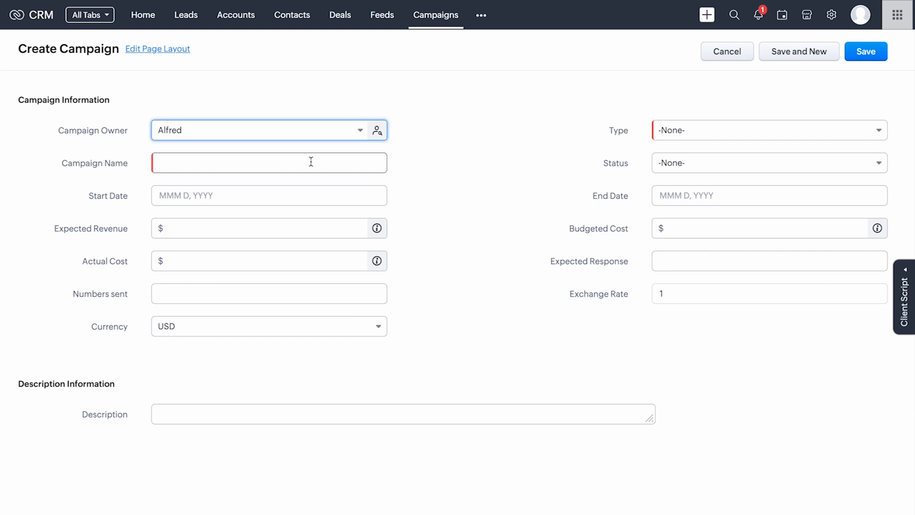
{"action": "left_click", "coordinate": [311, 161]}
{"action": "type", "text": "re"}
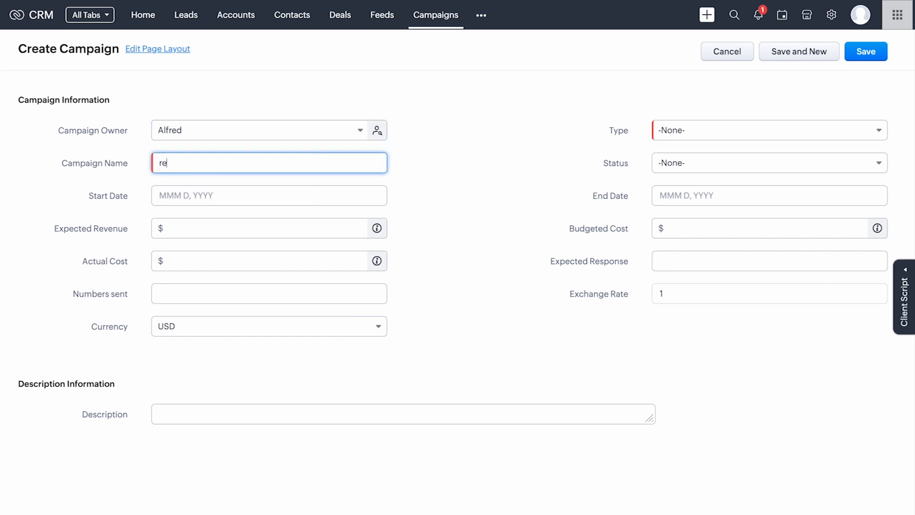
{"action": "type", "text": "al-estate"}
{"action": "left_click", "coordinate": [677, 138]}
{"action": "scroll", "coordinate": [709, 248], "scroll_direction": "down", "scroll_amount": 3}
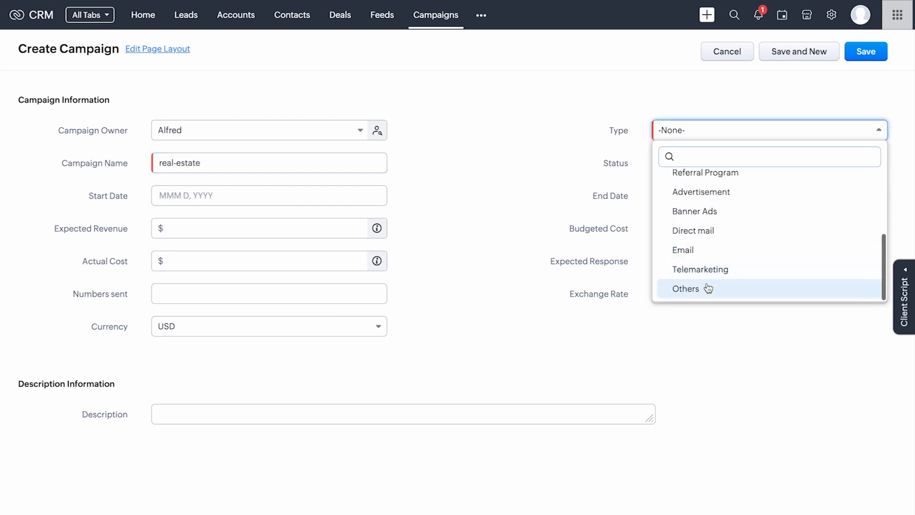
{"action": "left_click", "coordinate": [707, 288]}
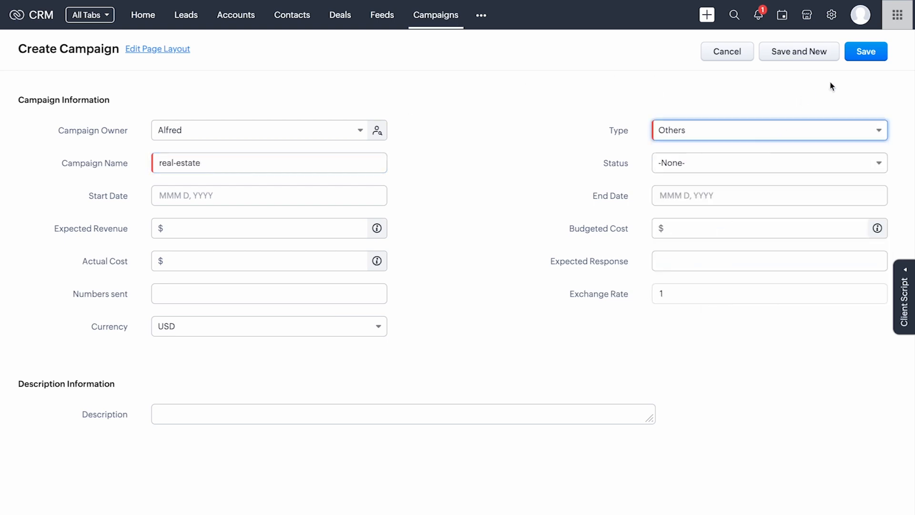
{"action": "left_click", "coordinate": [866, 53]}
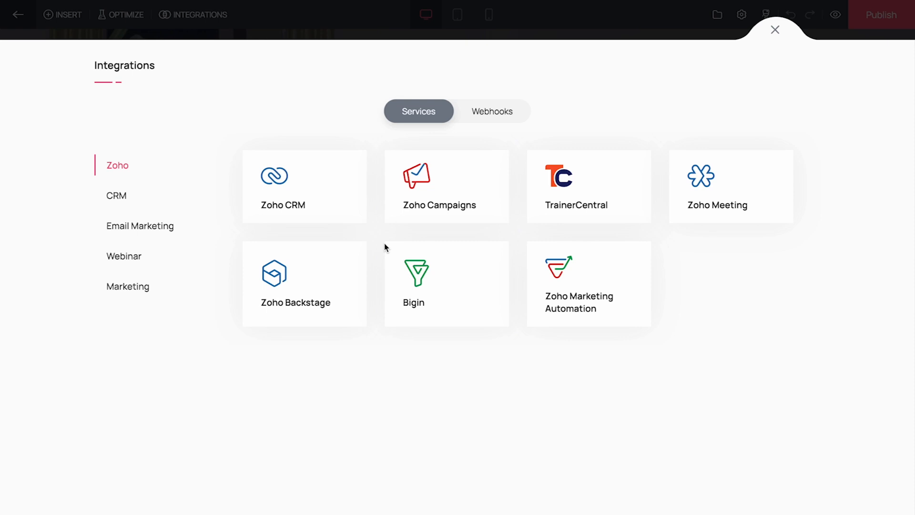
In the landing page editor, set up the Zoho CRM integration with the listed account, the Zylker Automobiles portal and the real-estate campaign.
{"action": "left_click", "coordinate": [358, 220]}
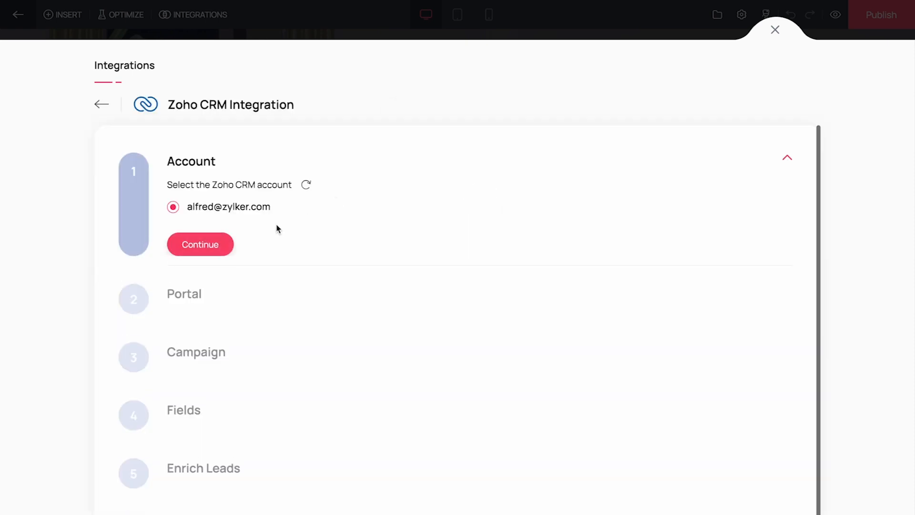
{"action": "left_click", "coordinate": [219, 246]}
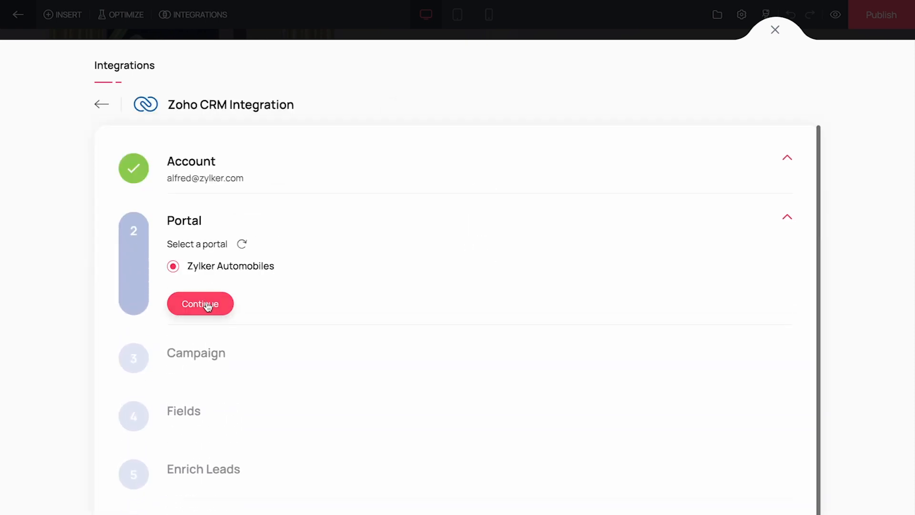
{"action": "left_click", "coordinate": [205, 305]}
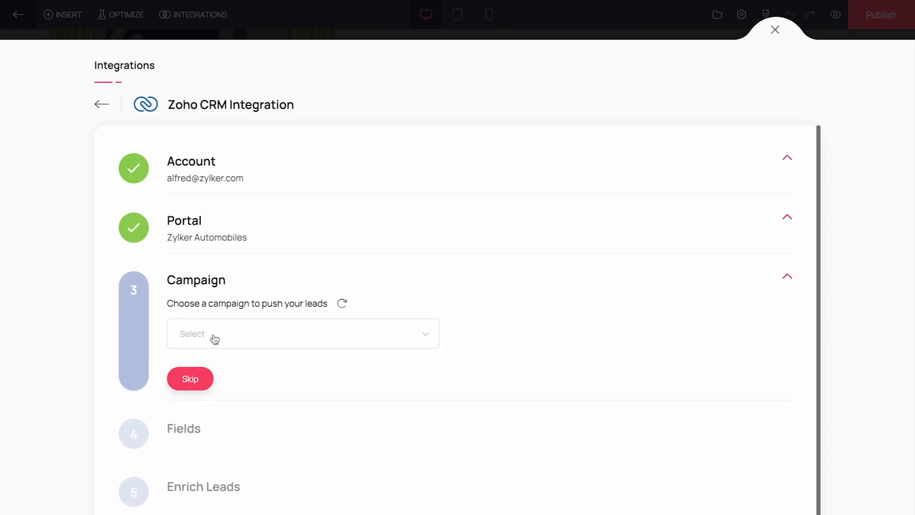
{"action": "left_click", "coordinate": [214, 338]}
{"action": "left_click", "coordinate": [220, 381]}
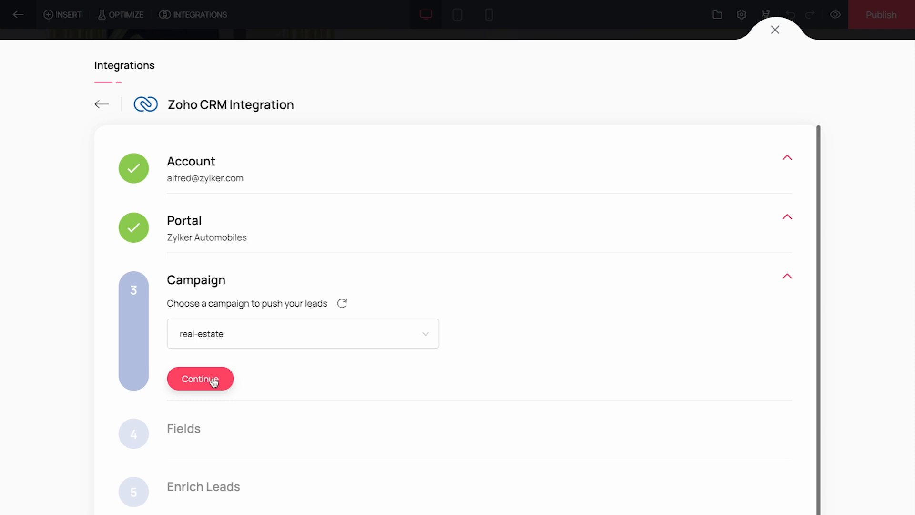
{"action": "left_click", "coordinate": [214, 379]}
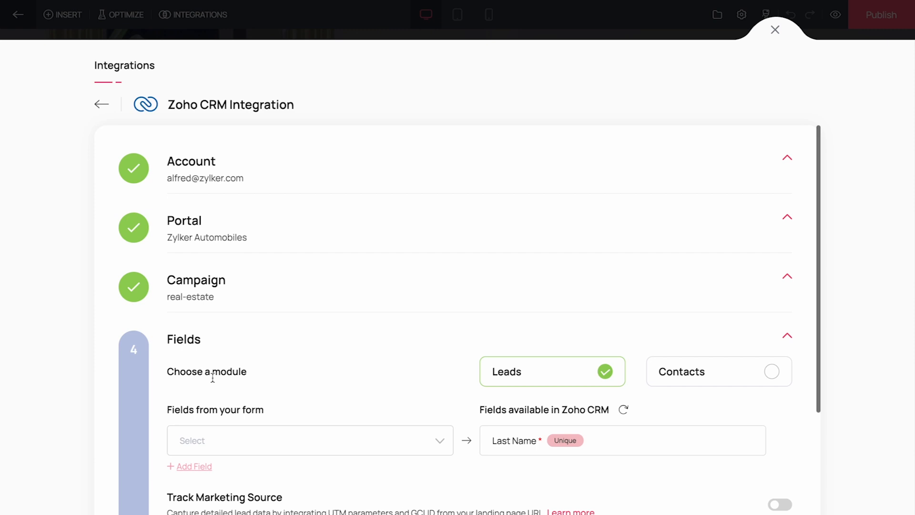
Map the form's Name field to the Last Name field of the Leads module.
{"action": "scroll", "coordinate": [397, 413], "scroll_direction": "down", "scroll_amount": 1}
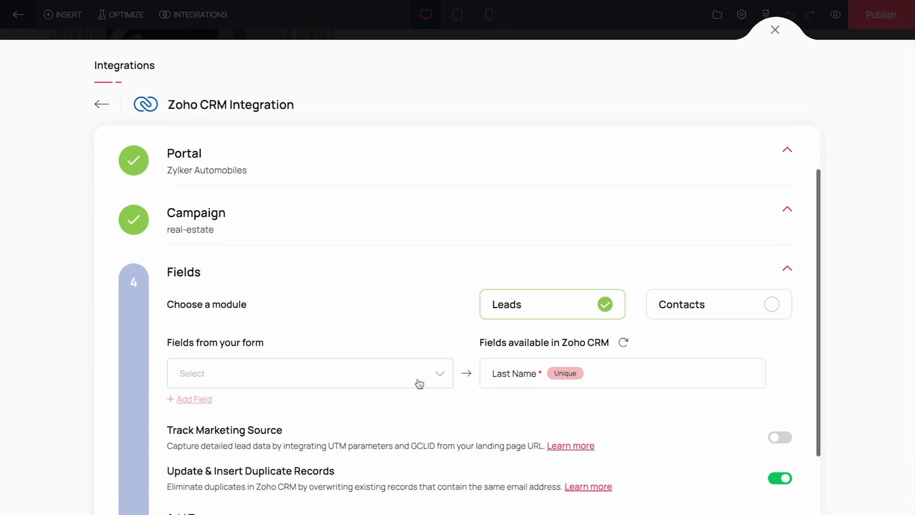
{"action": "left_click", "coordinate": [439, 376]}
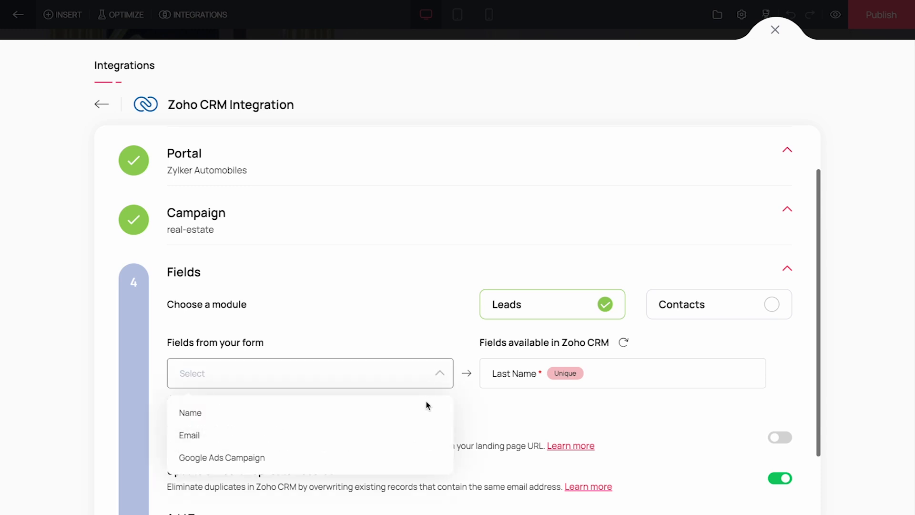
{"action": "left_click", "coordinate": [424, 413]}
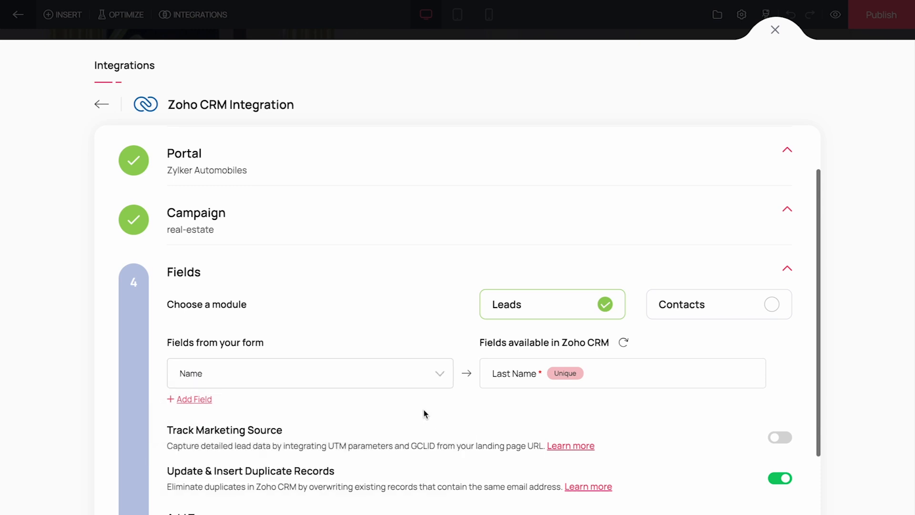
Enable tags for leads from this page, add the tag leadgen, and continue past the field mapping.
{"action": "scroll", "coordinate": [426, 414], "scroll_direction": "down", "scroll_amount": 1}
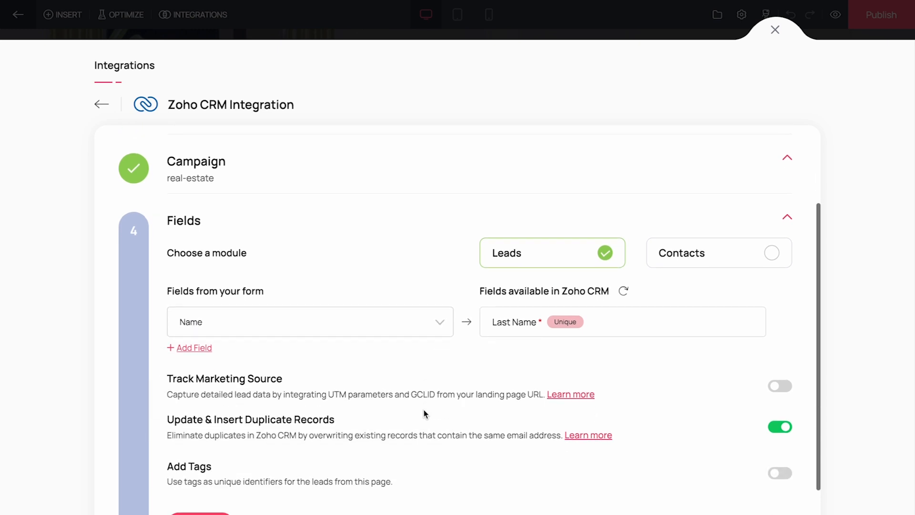
{"action": "scroll", "coordinate": [425, 414], "scroll_direction": "down", "scroll_amount": 1}
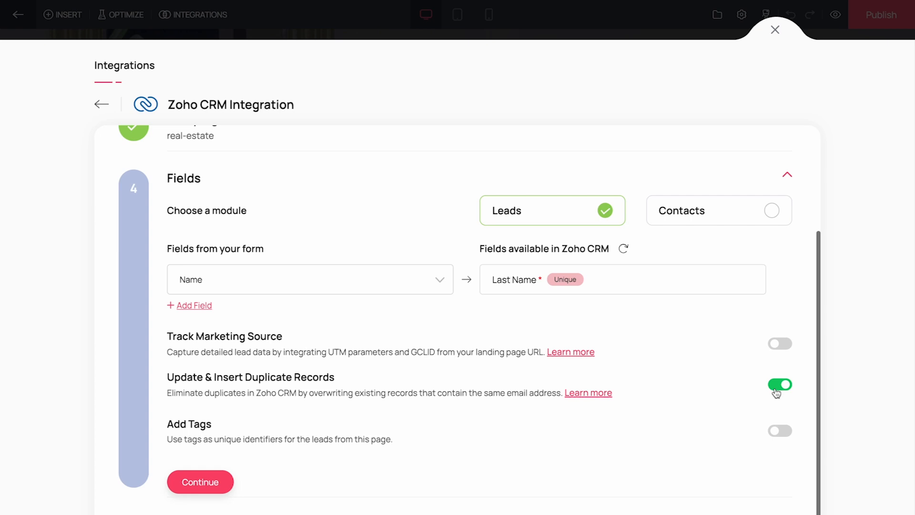
{"action": "left_click", "coordinate": [781, 431]}
{"action": "left_click", "coordinate": [562, 463]}
{"action": "type", "text": "leadgen"}
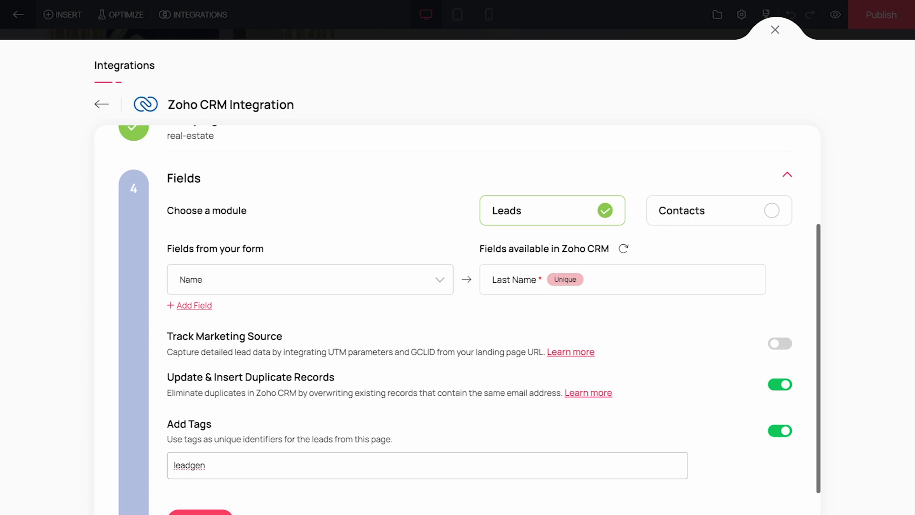
{"action": "left_click", "coordinate": [200, 513]}
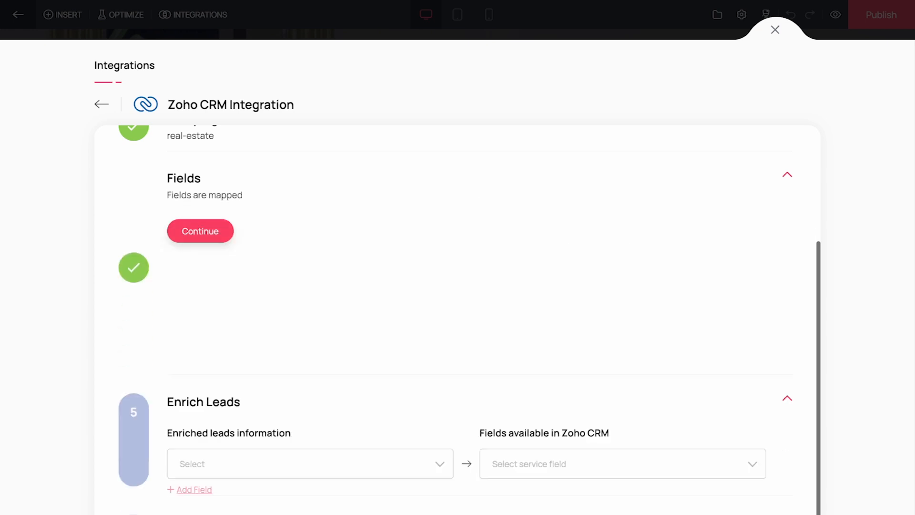
Skip lead enrichment, finish the Zoho CRM integration, and return to the page editor.
{"action": "left_click", "coordinate": [260, 465]}
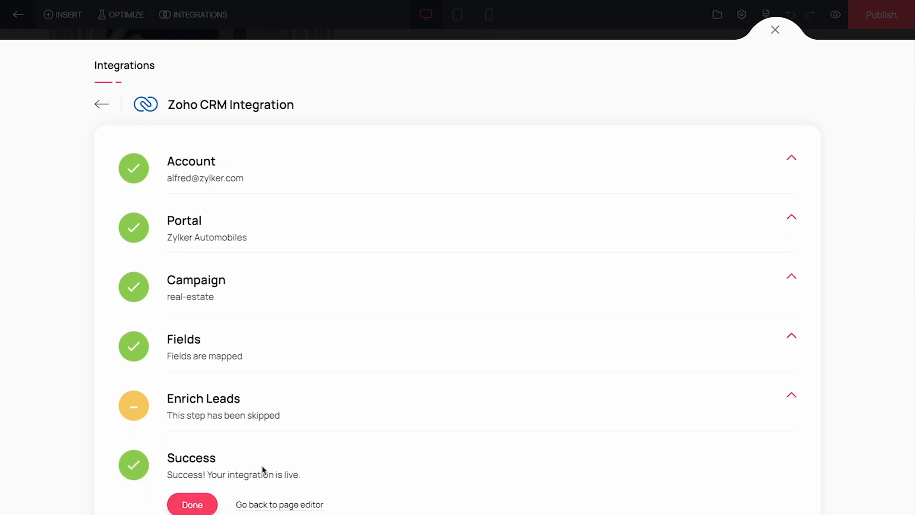
{"action": "left_click", "coordinate": [207, 506]}
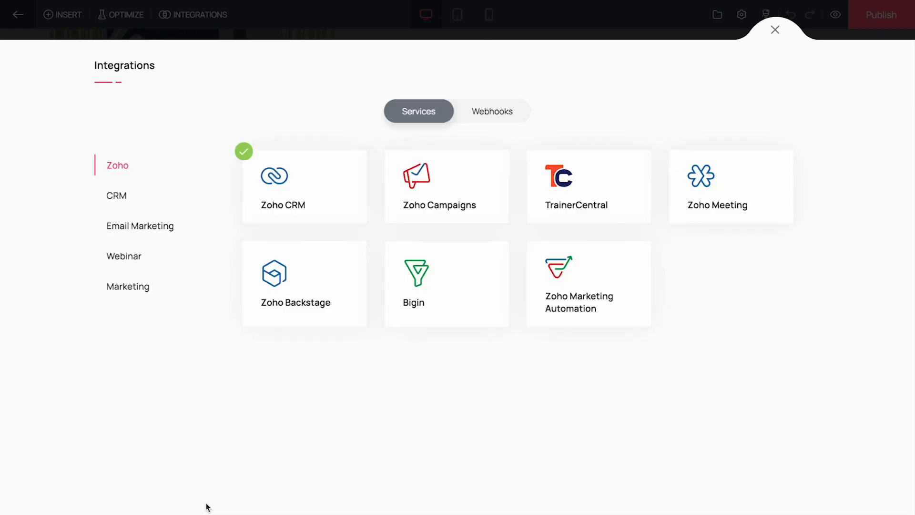
{"action": "left_click", "coordinate": [775, 30]}
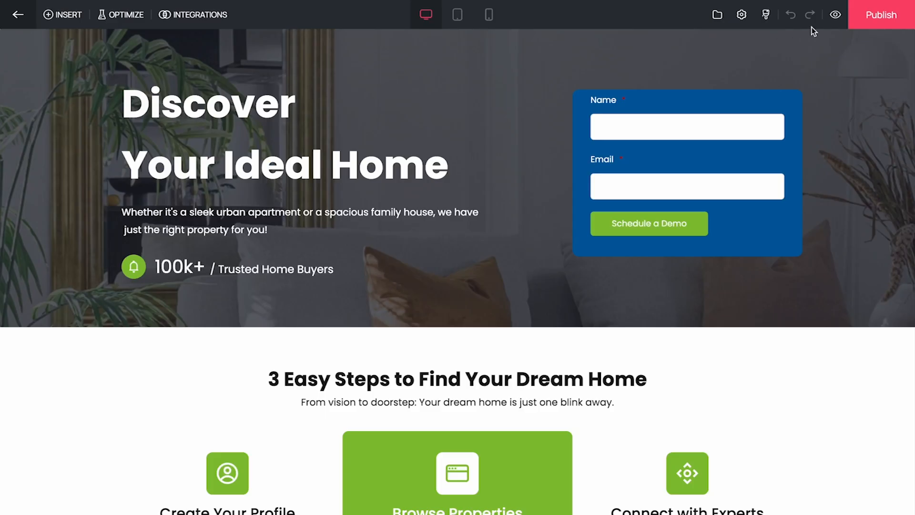
Publish the landing page on the free zylkerenterprises.zoholandingpage.com domain under the page name real-estate-lead-gen.
{"action": "left_click", "coordinate": [861, 16]}
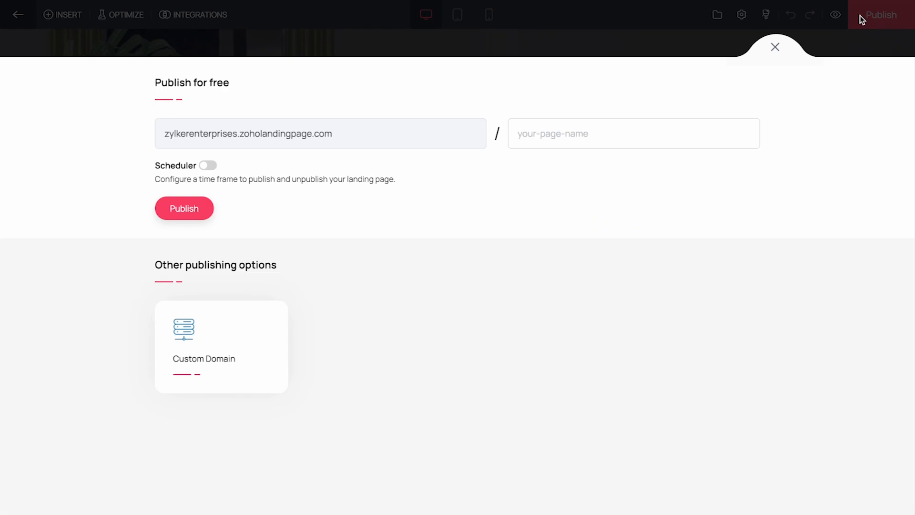
{"action": "left_click", "coordinate": [594, 137]}
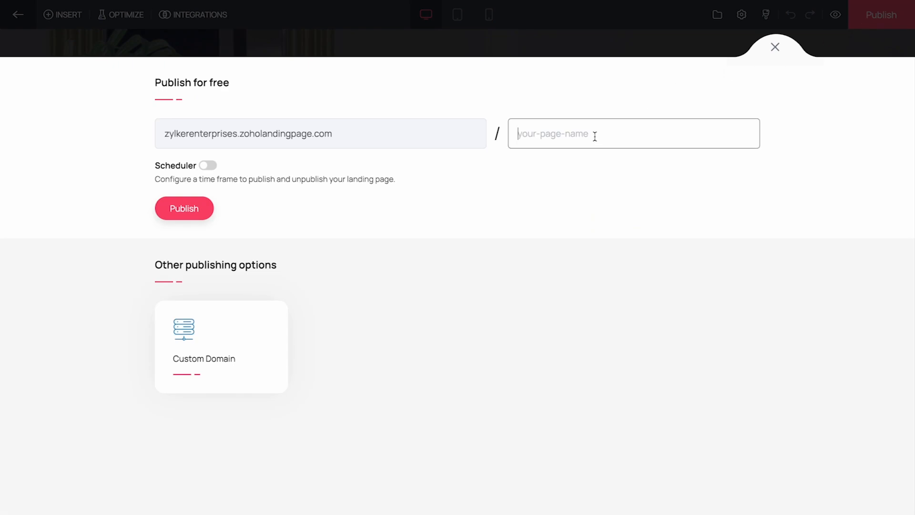
{"action": "type", "text": "real-estate-lead-gen"}
{"action": "left_click", "coordinate": [174, 217]}
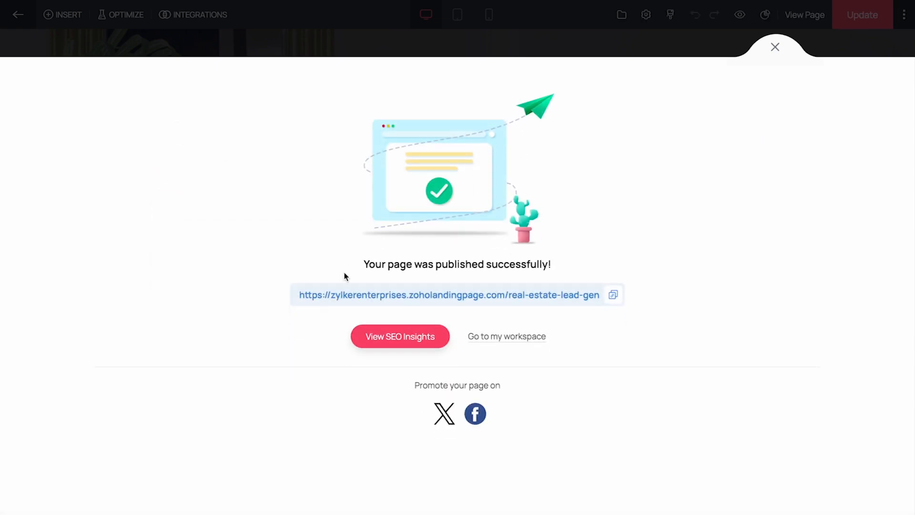
Open the published page, submit its form with a test visitor's name and email, and close the thank-you popup.
{"action": "left_click", "coordinate": [346, 295]}
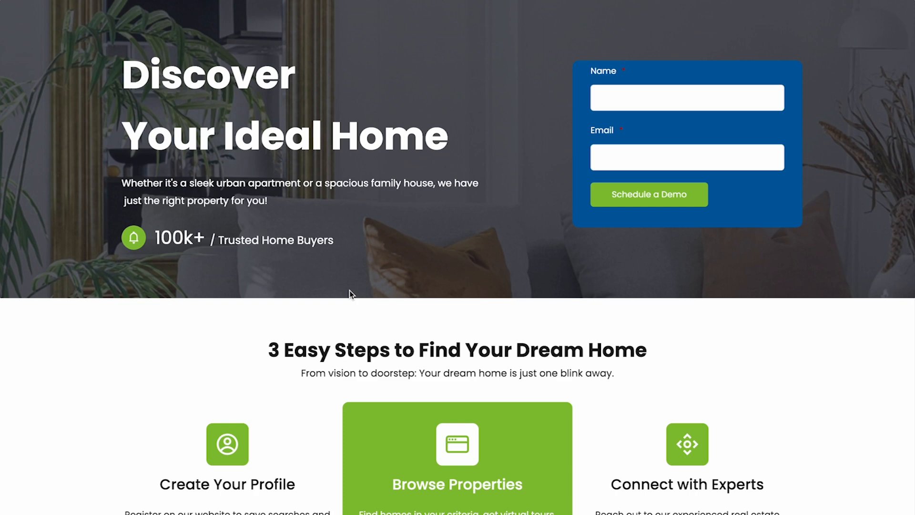
{"action": "left_click", "coordinate": [605, 103]}
{"action": "type", "text": "K"}
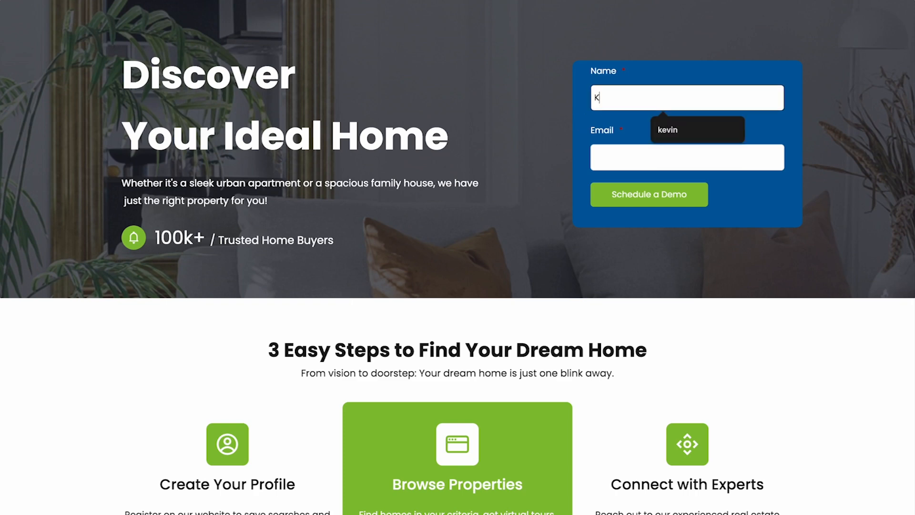
{"action": "type", "text": "evin"}
{"action": "left_click", "coordinate": [610, 161]}
{"action": "type", "text": "kevin"}
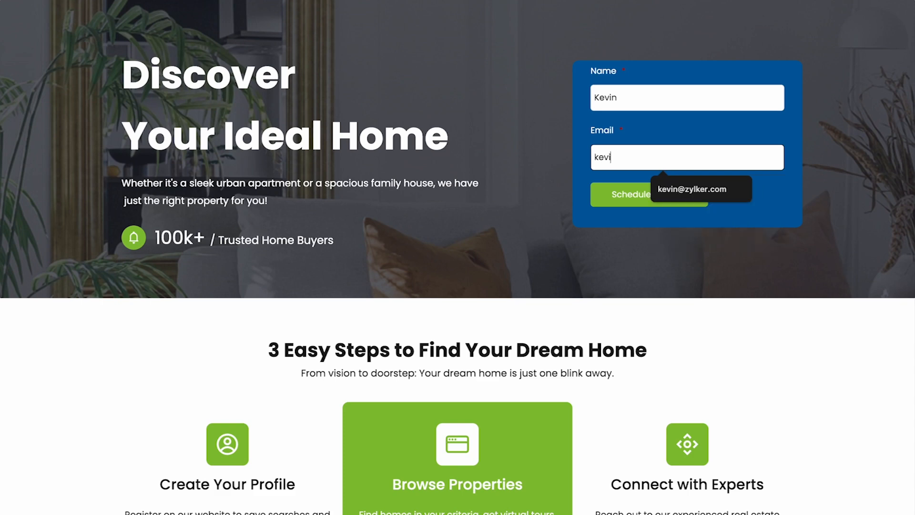
{"action": "left_click", "coordinate": [684, 192]}
{"action": "left_click", "coordinate": [686, 198]}
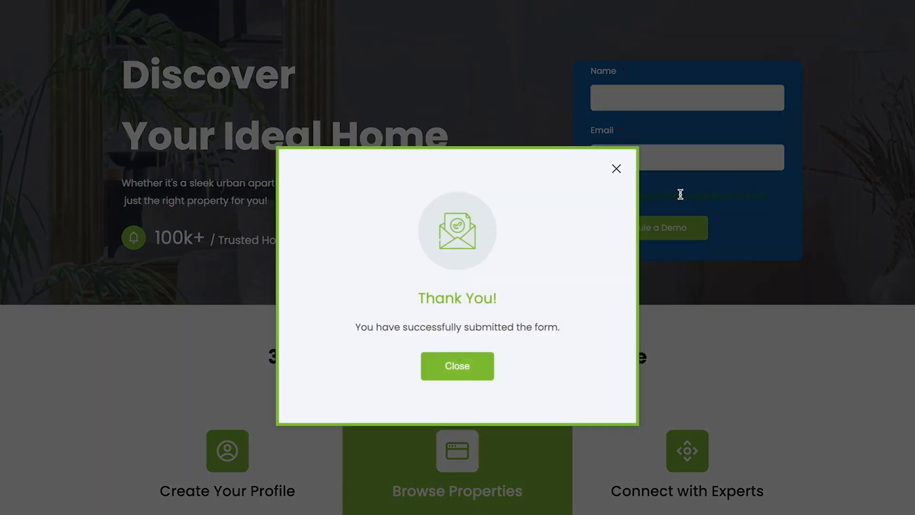
{"action": "left_click", "coordinate": [457, 366]}
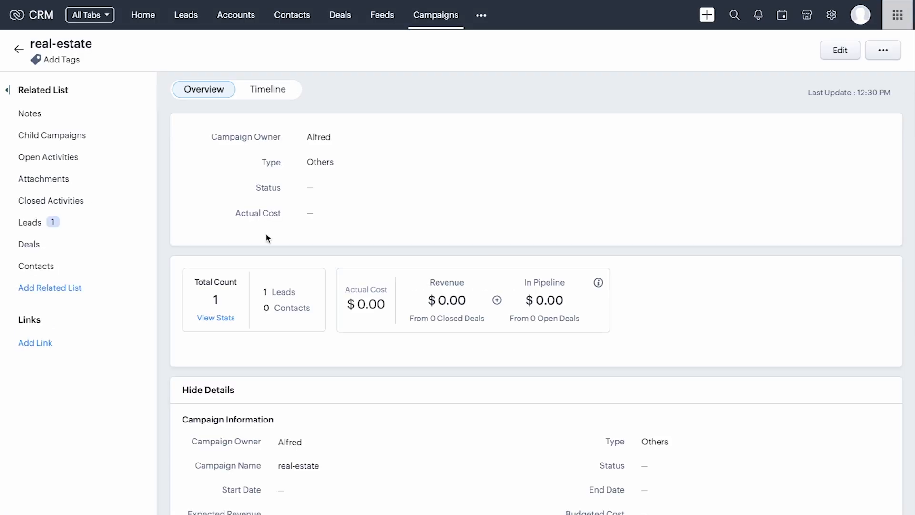
View the leads collected under the real-estate campaign in the CRM.
{"action": "left_click", "coordinate": [42, 232]}
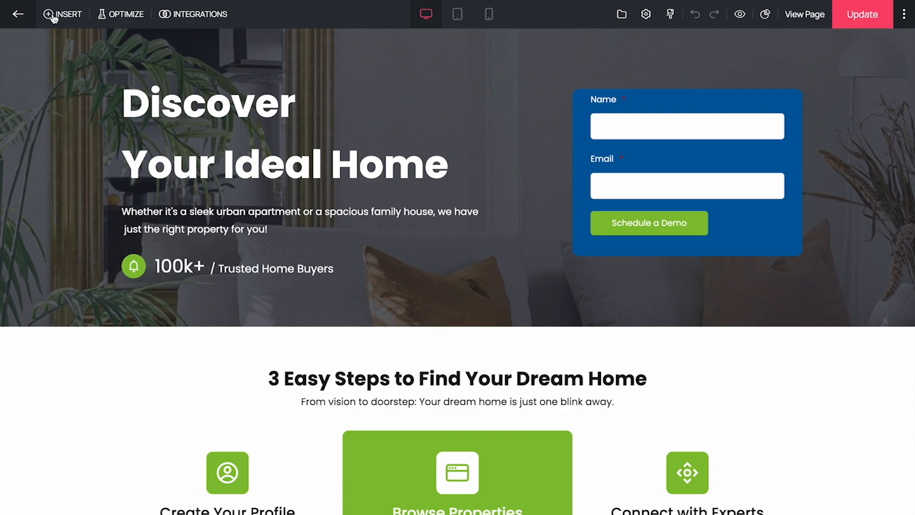
Create a new popup for the landing page from the "Leaving Already?" coupon template and name it exit-popup.
{"action": "left_click", "coordinate": [53, 17]}
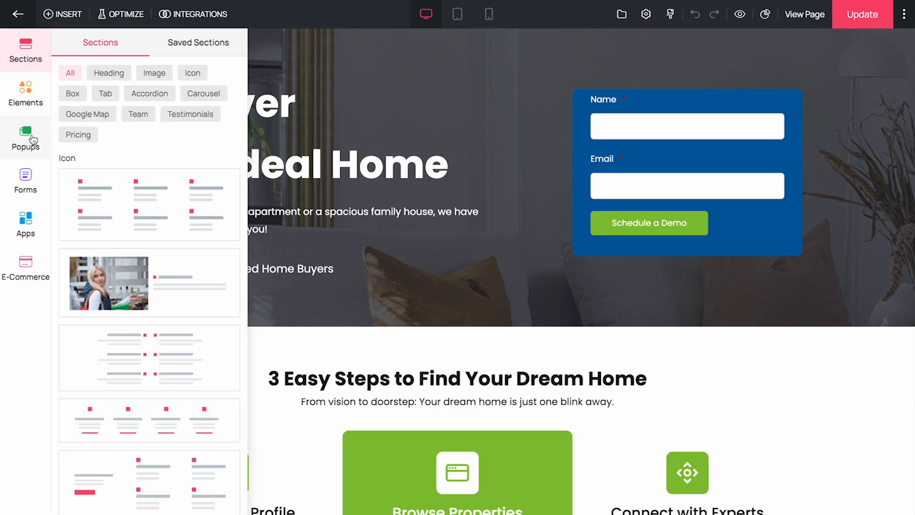
{"action": "left_click", "coordinate": [29, 140]}
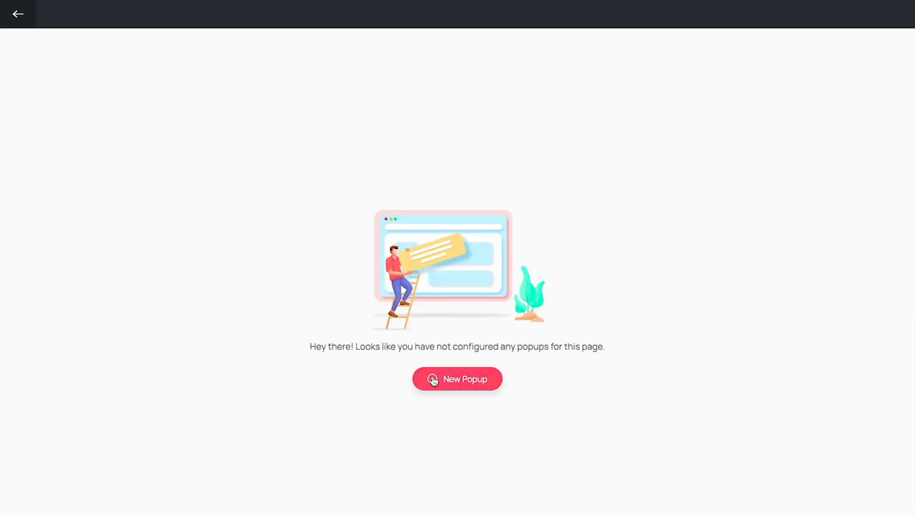
{"action": "left_click", "coordinate": [433, 380]}
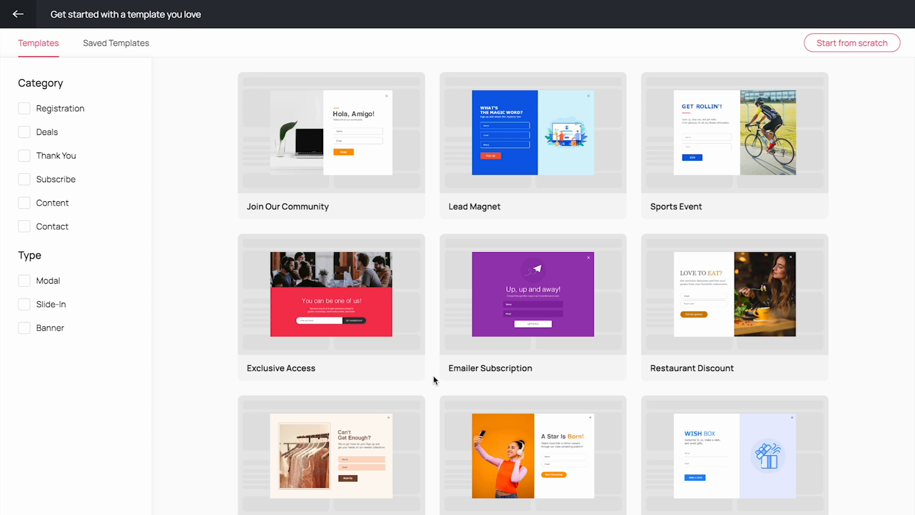
{"action": "scroll", "coordinate": [433, 379], "scroll_direction": "down", "scroll_amount": 13}
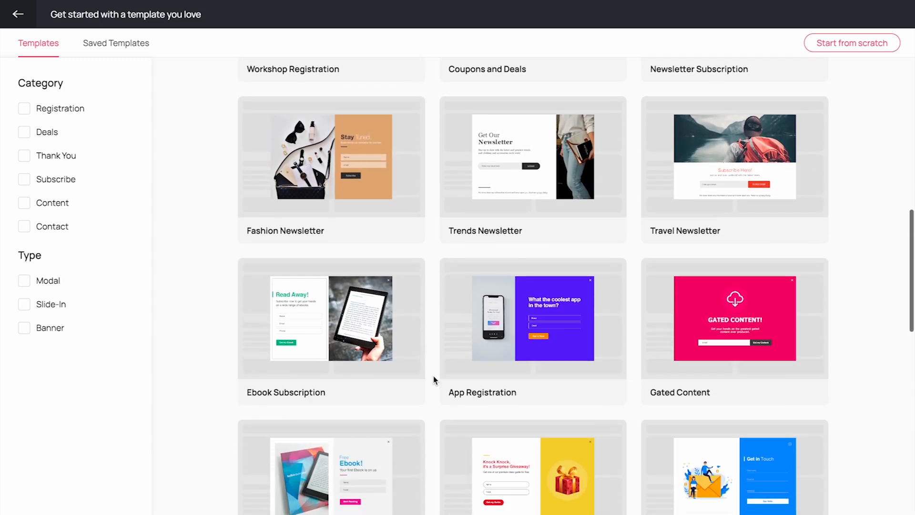
{"action": "scroll", "coordinate": [434, 379], "scroll_direction": "down", "scroll_amount": 7}
{"action": "left_click", "coordinate": [583, 500]}
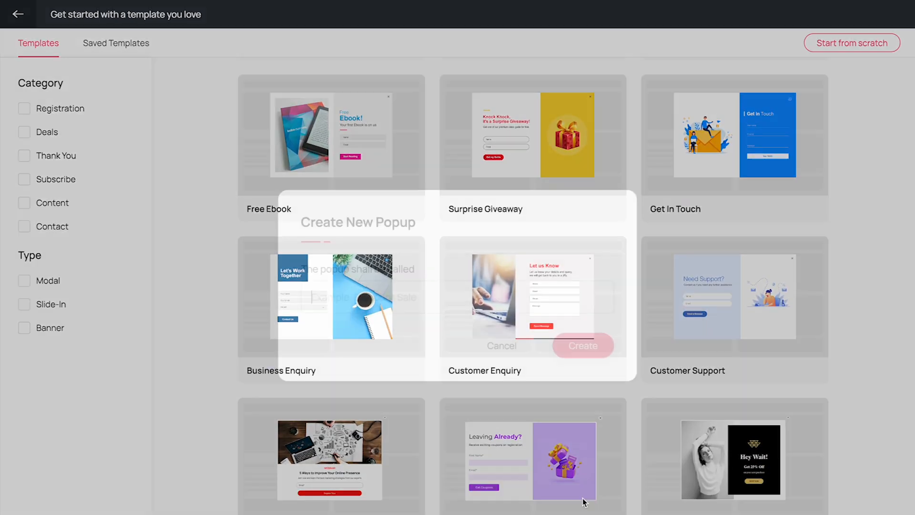
{"action": "type", "text": "exit-popu"}
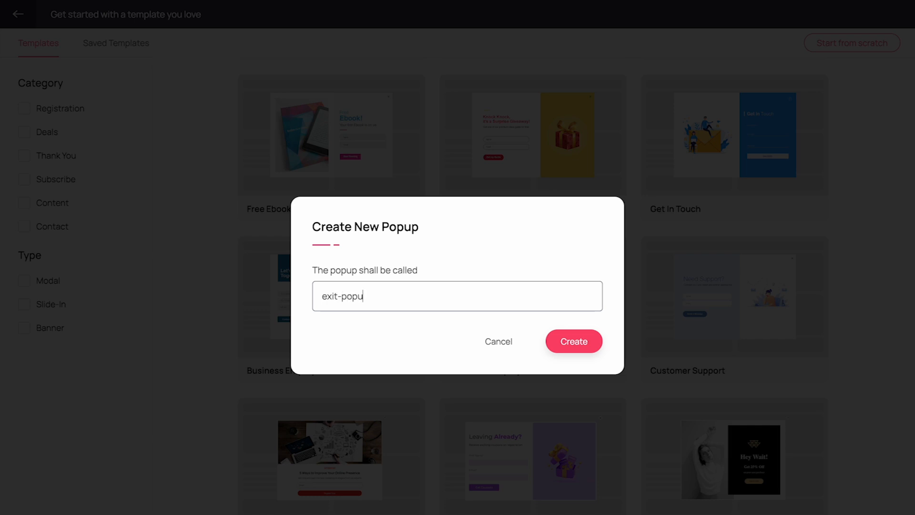
{"action": "type", "text": "p"}
{"action": "left_click", "coordinate": [577, 347]}
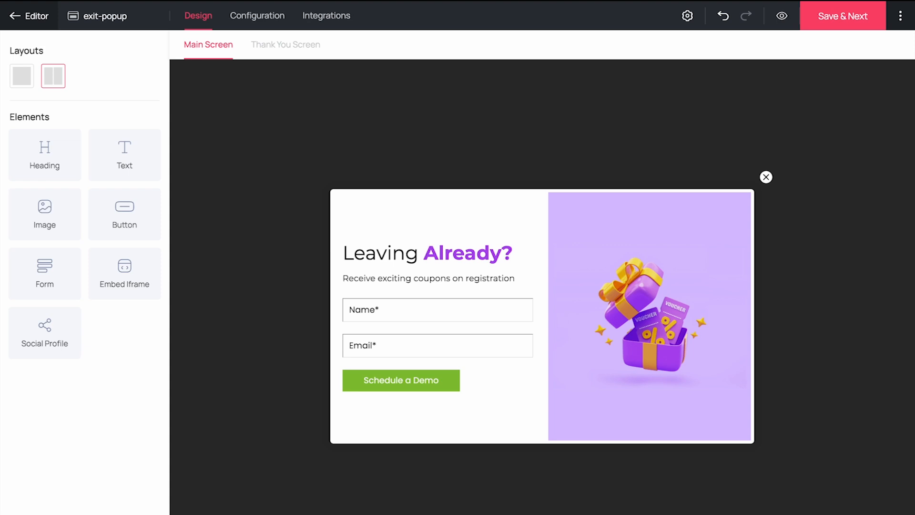
Replace the popup's gift-box image with the first Unsplash stock photo of houses found by searching for "real estate".
{"action": "left_click", "coordinate": [591, 420]}
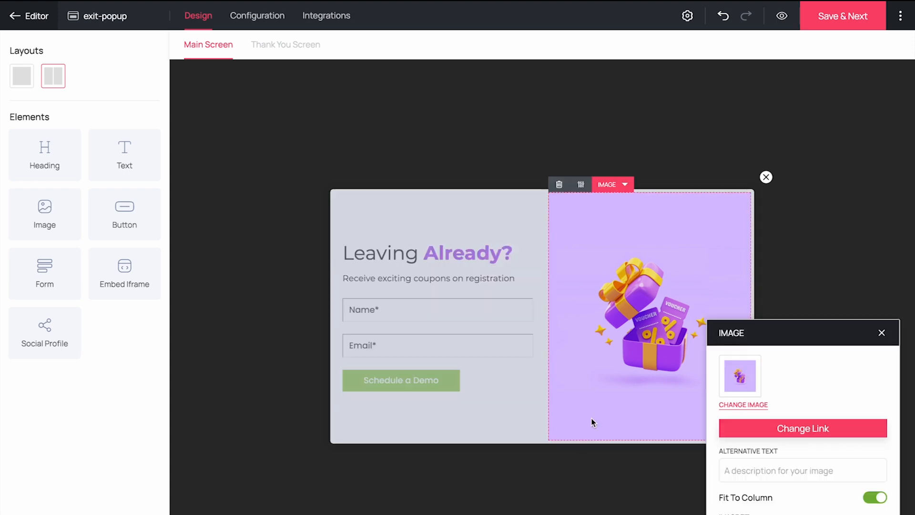
{"action": "left_click", "coordinate": [736, 408]}
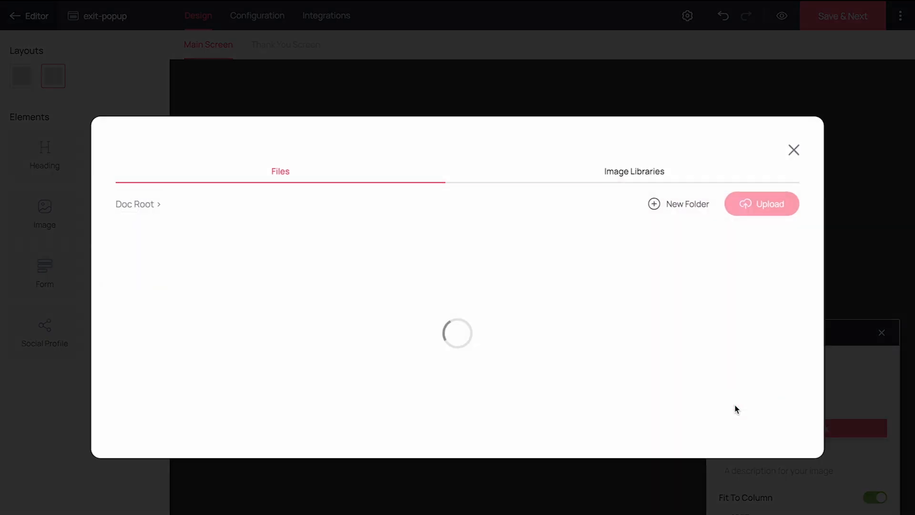
{"action": "left_click", "coordinate": [660, 171]}
{"action": "triple_click", "coordinate": [270, 213]}
{"action": "type", "text": "r"}
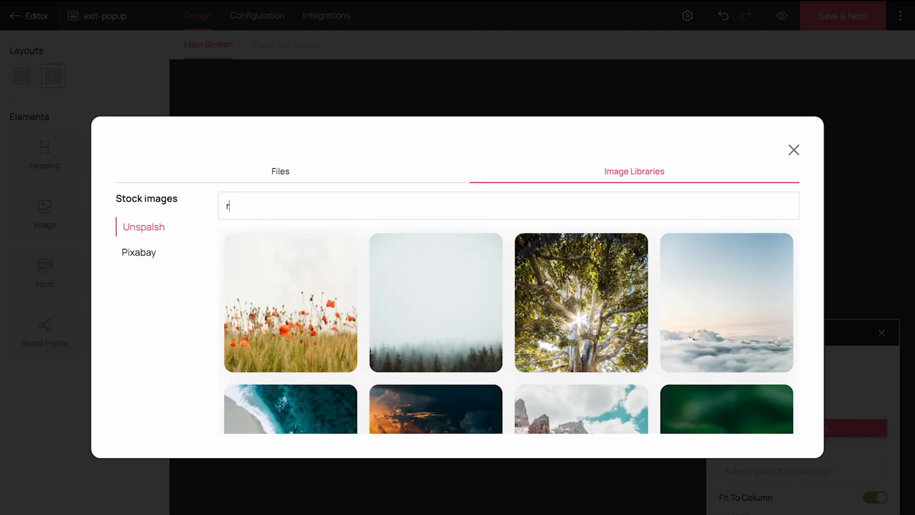
{"action": "type", "text": "eal estate"}
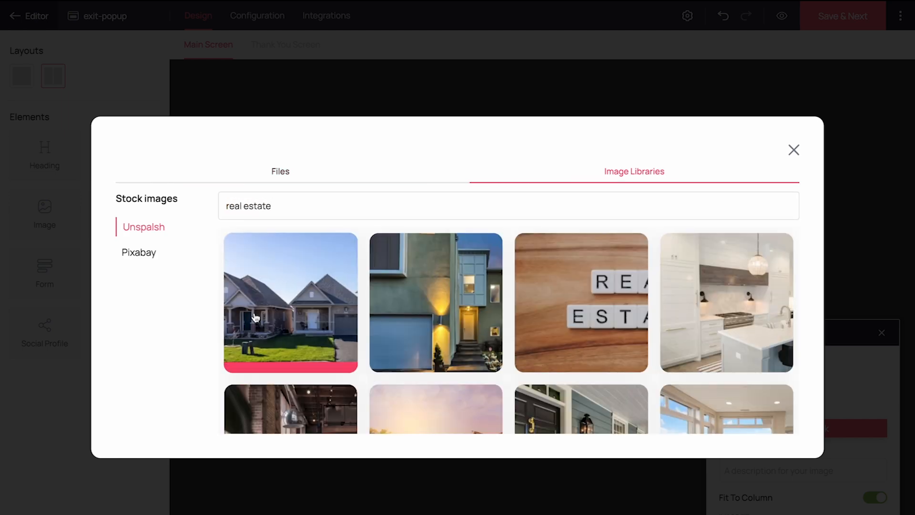
{"action": "left_click", "coordinate": [288, 361]}
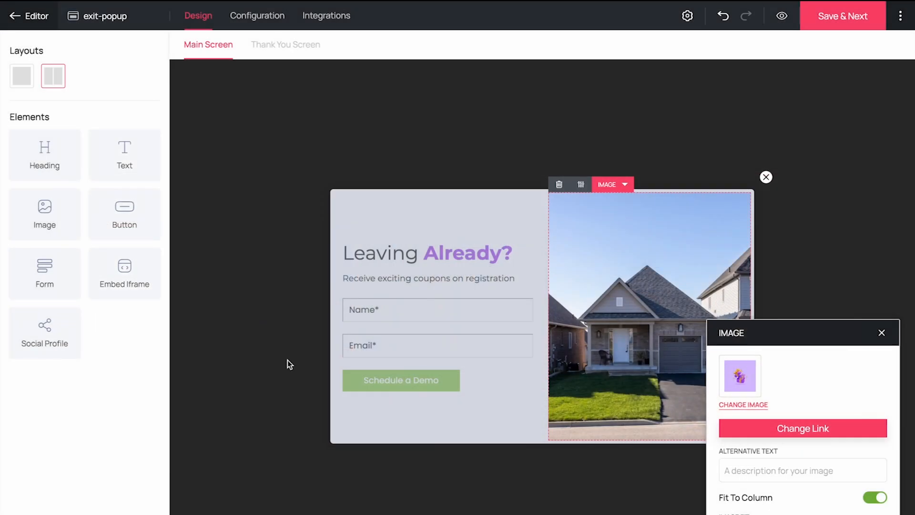
{"action": "left_click", "coordinate": [882, 332]}
Replace the popup's text below the heading with "Schedule an appointment today and get 5% off the commission fee".
{"action": "left_click", "coordinate": [499, 281]}
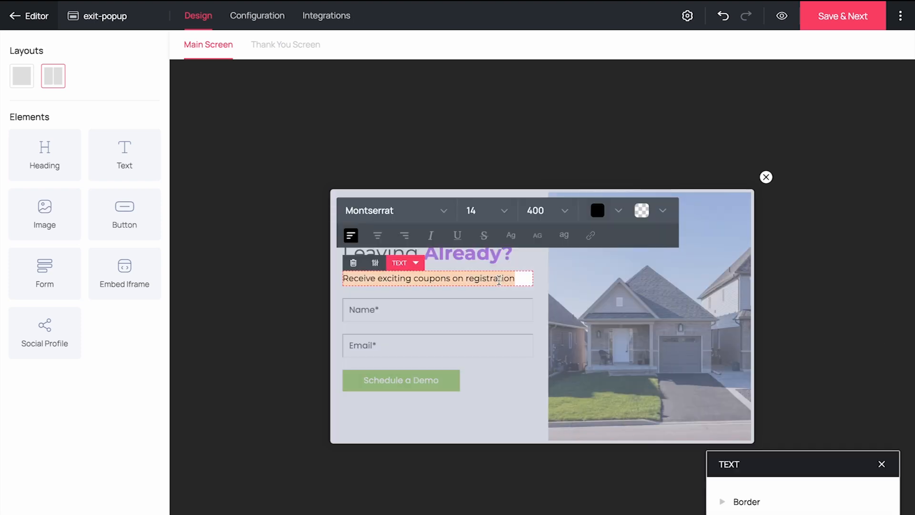
{"action": "type", "text": "Schedule a"}
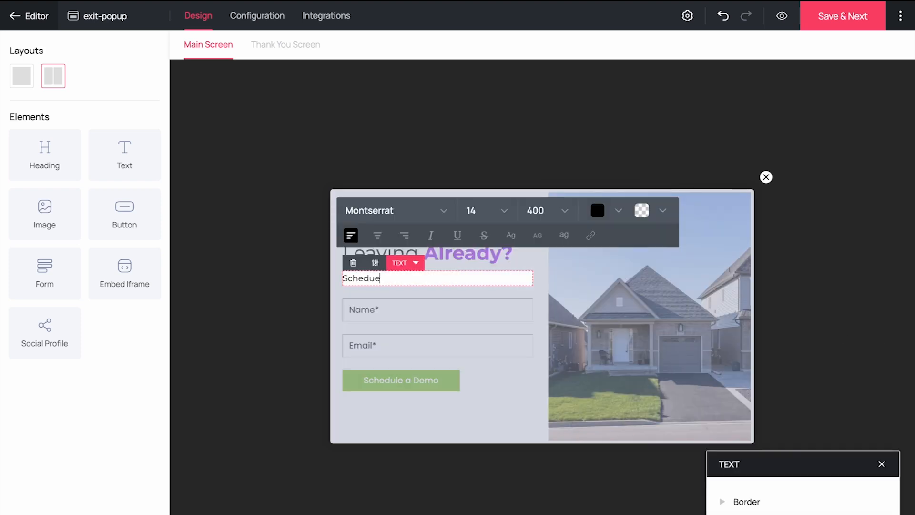
{"action": "type", "text": "n appointment today and get 5%"}
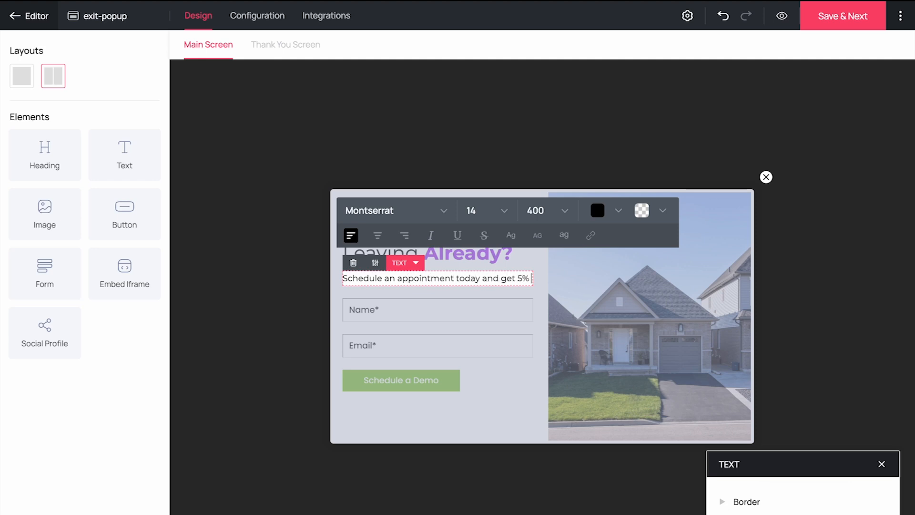
{"action": "type", "text": " off the commissi"}
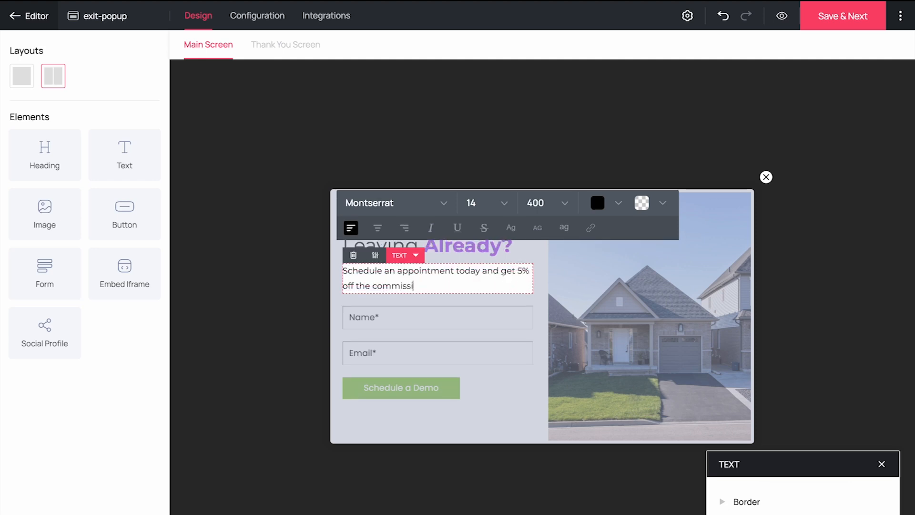
{"action": "type", "text": "on fee"}
{"action": "left_click", "coordinate": [529, 420]}
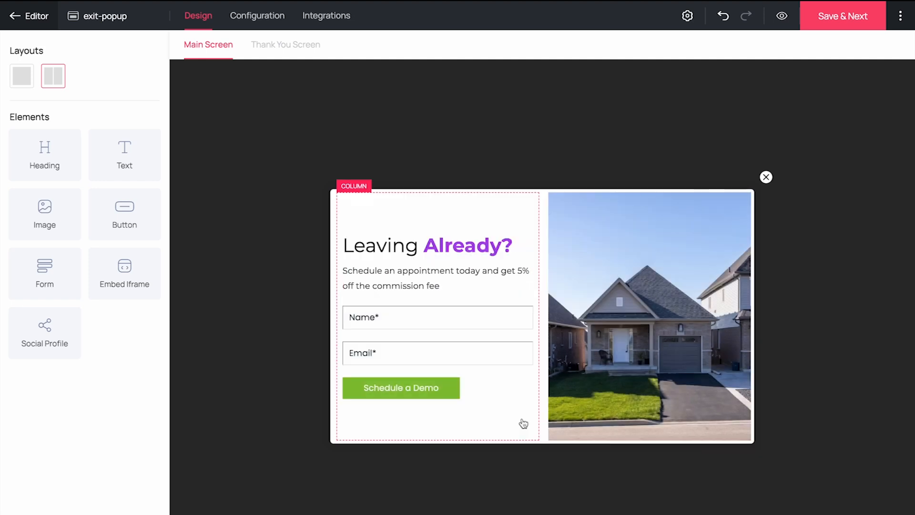
Save the popup design, set it to trigger when the visitor is about to exit the page, and save the configuration.
{"action": "left_click", "coordinate": [830, 30]}
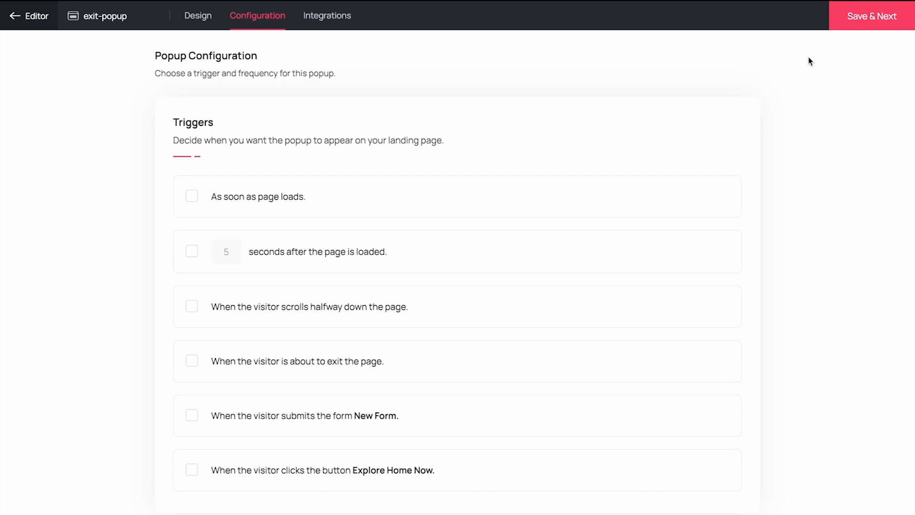
{"action": "left_click", "coordinate": [513, 370]}
{"action": "left_click", "coordinate": [513, 370]}
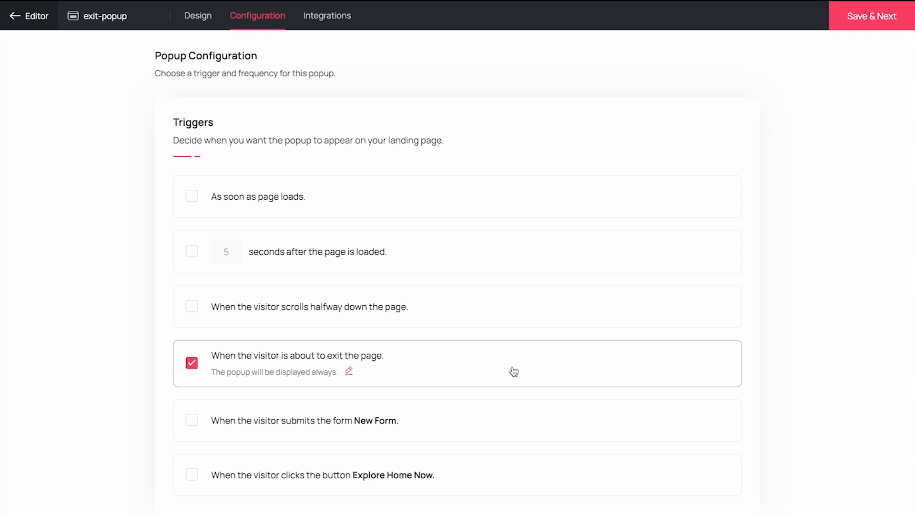
{"action": "left_click", "coordinate": [844, 25]}
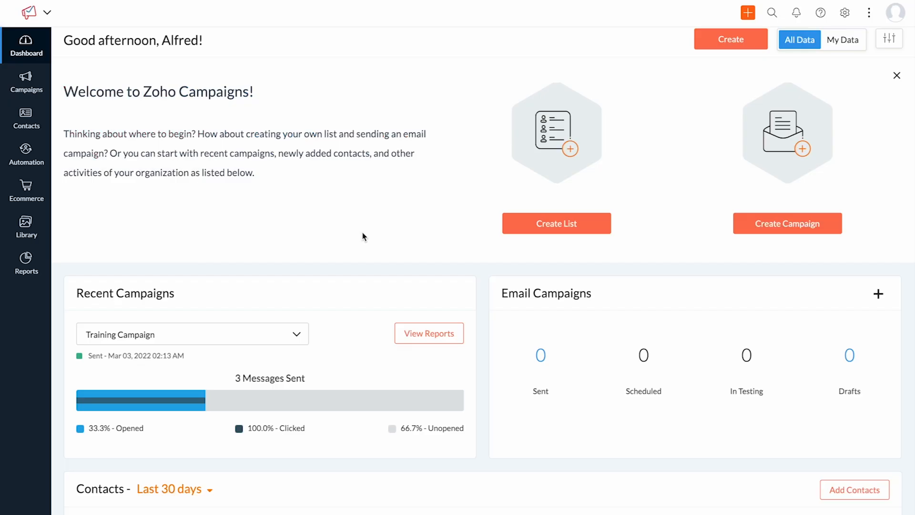
In Zoho Campaigns, create a mailing list named leadgen-real-estate and skip adding contacts to it.
{"action": "left_click", "coordinate": [748, 14]}
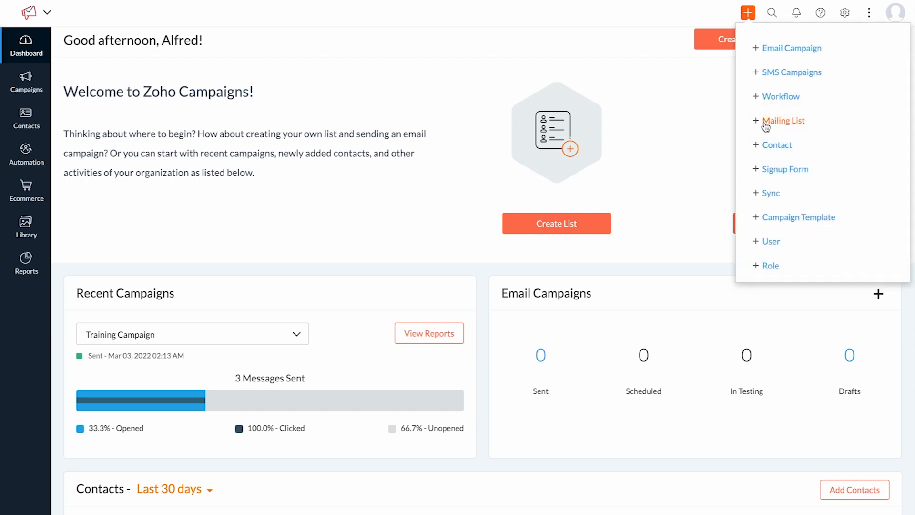
{"action": "left_click", "coordinate": [764, 123]}
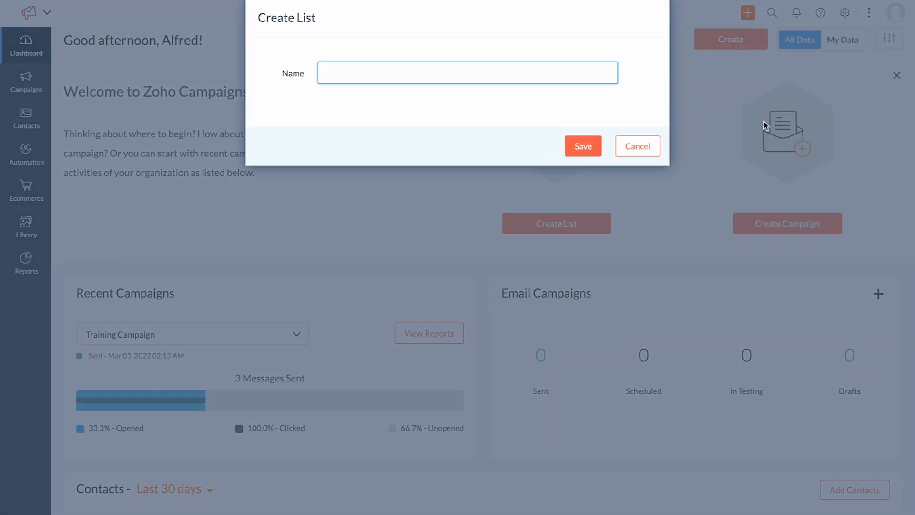
{"action": "type", "text": "leadgen-real-estate"}
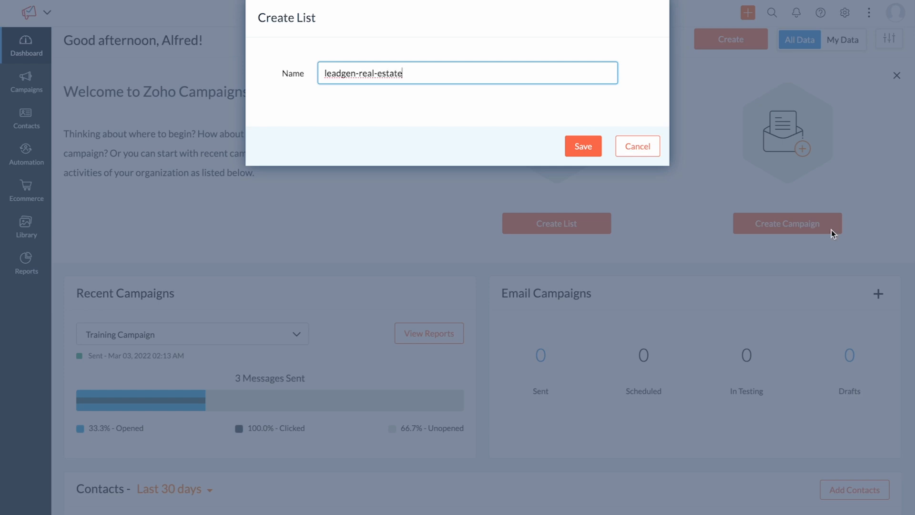
{"action": "left_click", "coordinate": [595, 147]}
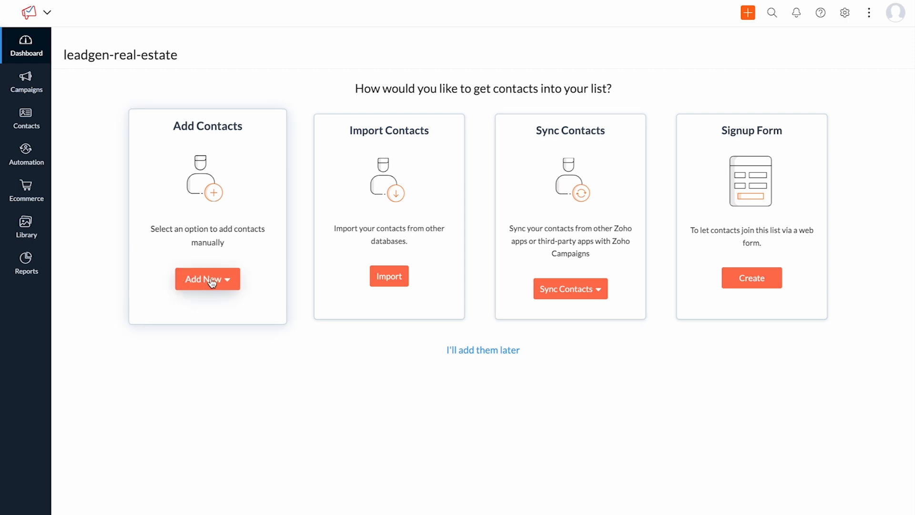
{"action": "left_click", "coordinate": [477, 352]}
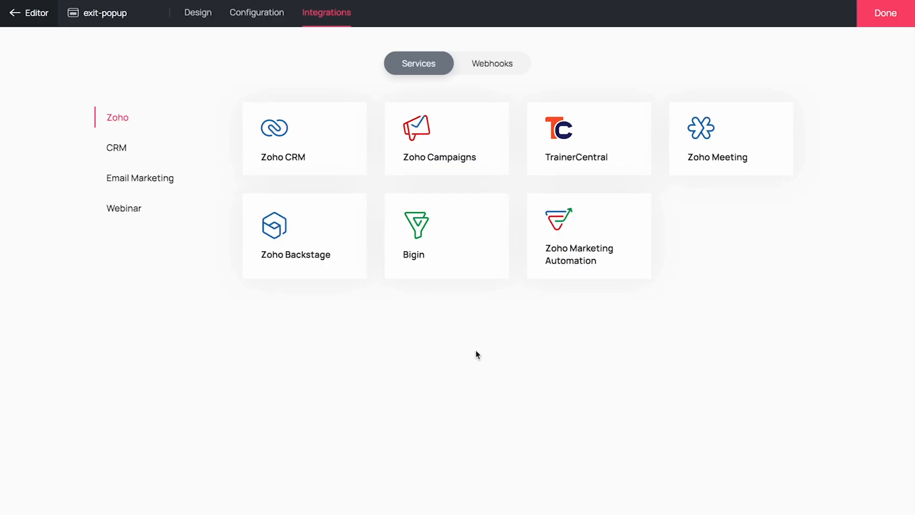
Start the popup's Zoho Campaigns integration with the existing account, the Zylker portal, and the leadgen-real-estate list.
{"action": "left_click", "coordinate": [448, 145]}
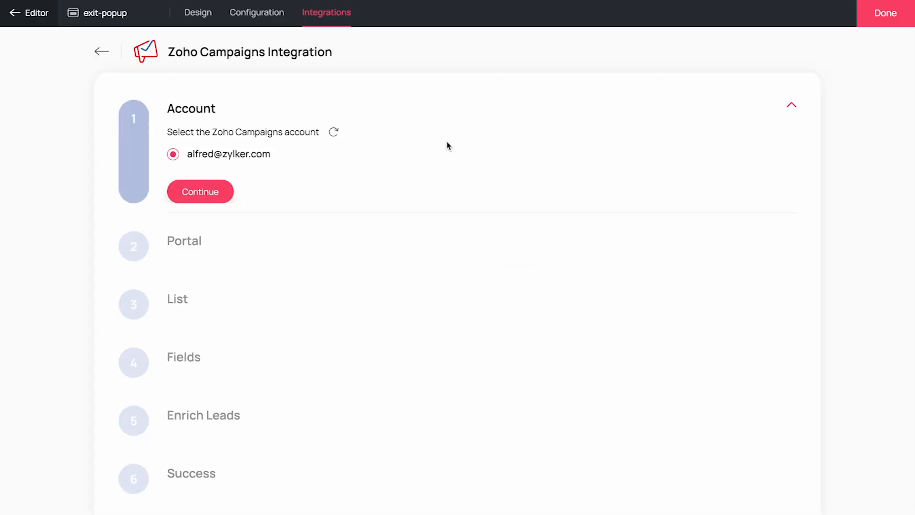
{"action": "left_click", "coordinate": [226, 193]}
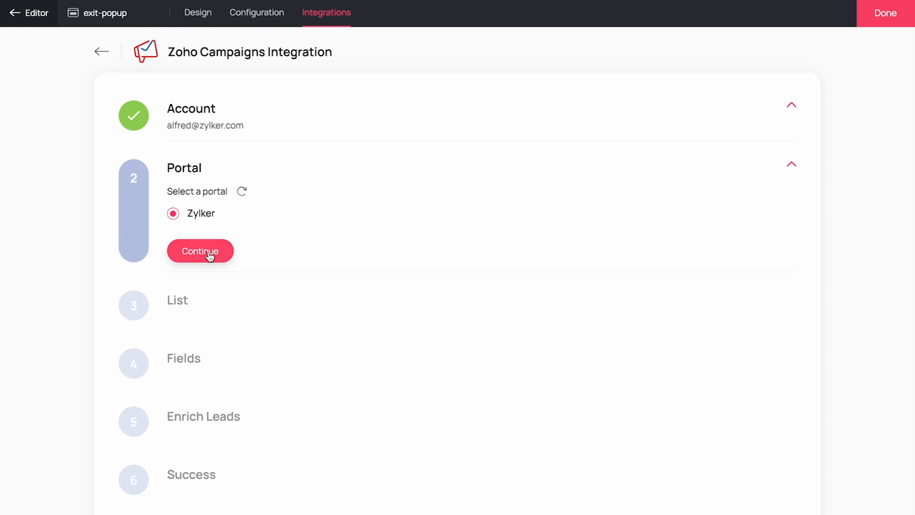
{"action": "left_click", "coordinate": [210, 252]}
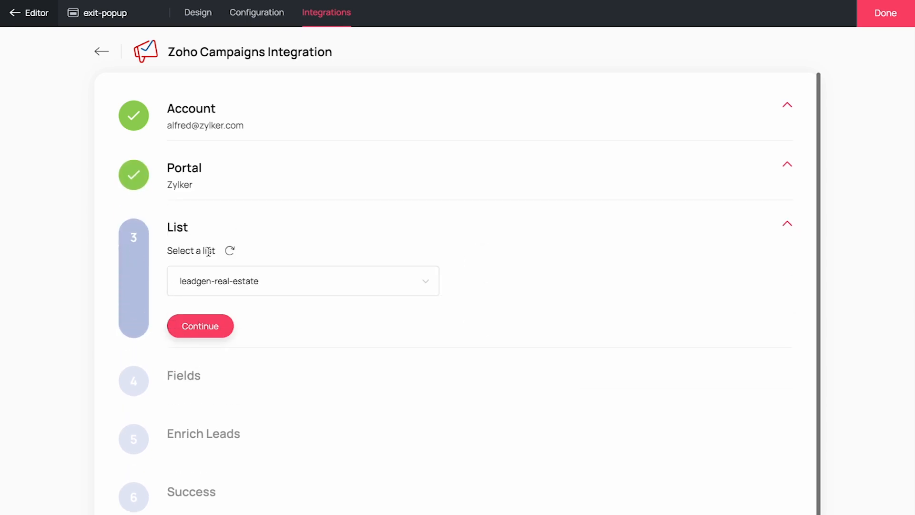
{"action": "left_click", "coordinate": [211, 325]}
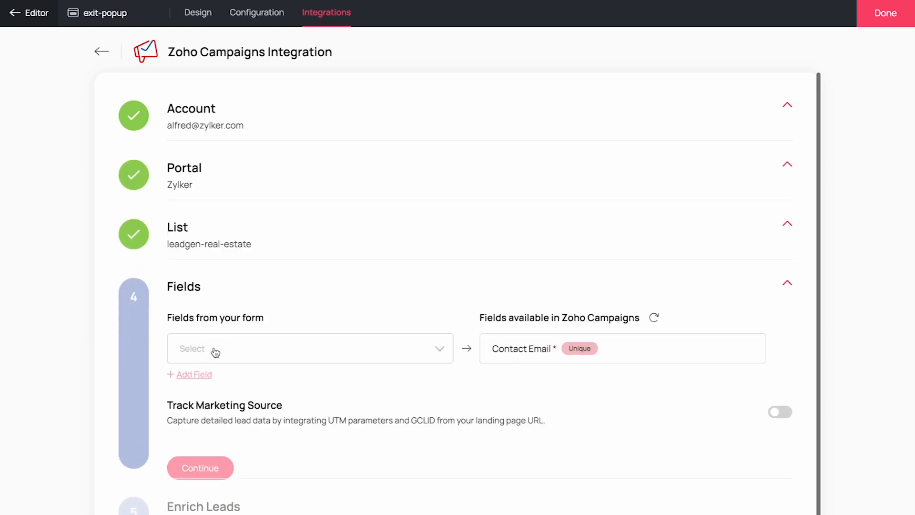
Map the form's Email field to Contact Email, skip lead enrichment, and finish the Zoho Campaigns integration.
{"action": "left_click", "coordinate": [215, 353]}
{"action": "left_click", "coordinate": [214, 410]}
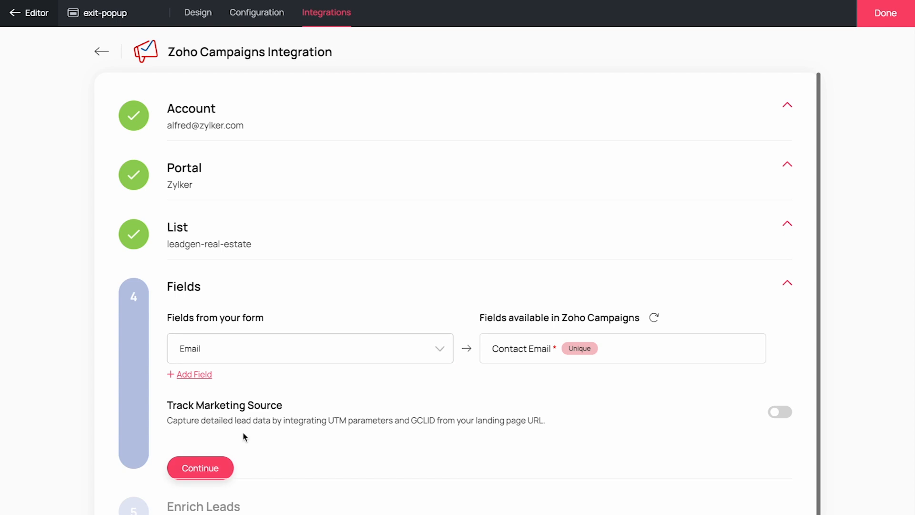
{"action": "scroll", "coordinate": [236, 431], "scroll_direction": "down", "scroll_amount": 1}
{"action": "left_click", "coordinate": [225, 423]}
{"action": "left_click", "coordinate": [251, 460]}
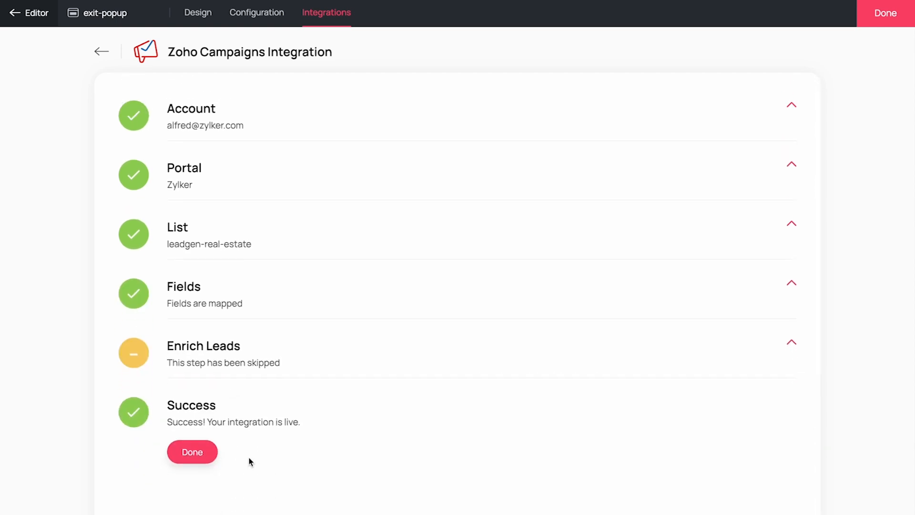
{"action": "left_click", "coordinate": [205, 457]}
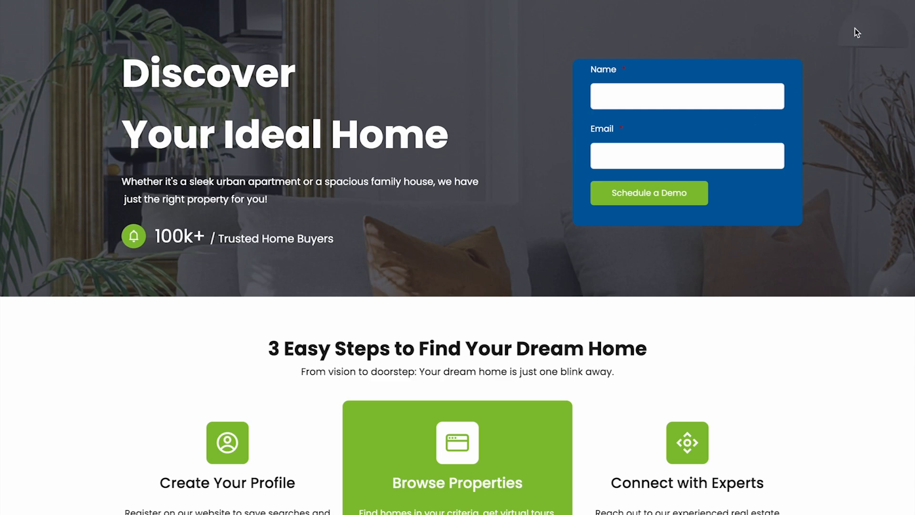
Trigger the exit popup on the landing page by moving to leave it, and close the popup.
{"action": "mouse_move", "coordinate": [903, 4]}
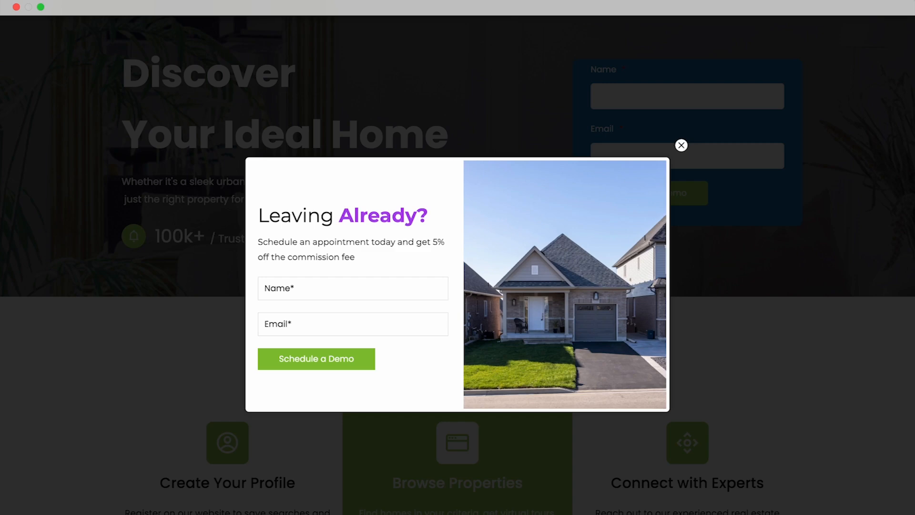
{"action": "left_click", "coordinate": [682, 146]}
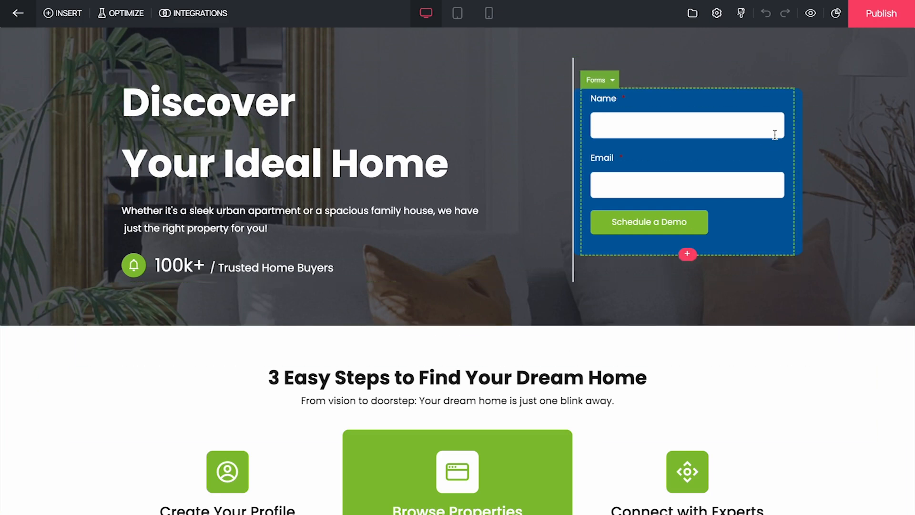
Open the landing page's custom domain publishing option and go to the portal's list of all domains.
{"action": "left_click", "coordinate": [859, 24]}
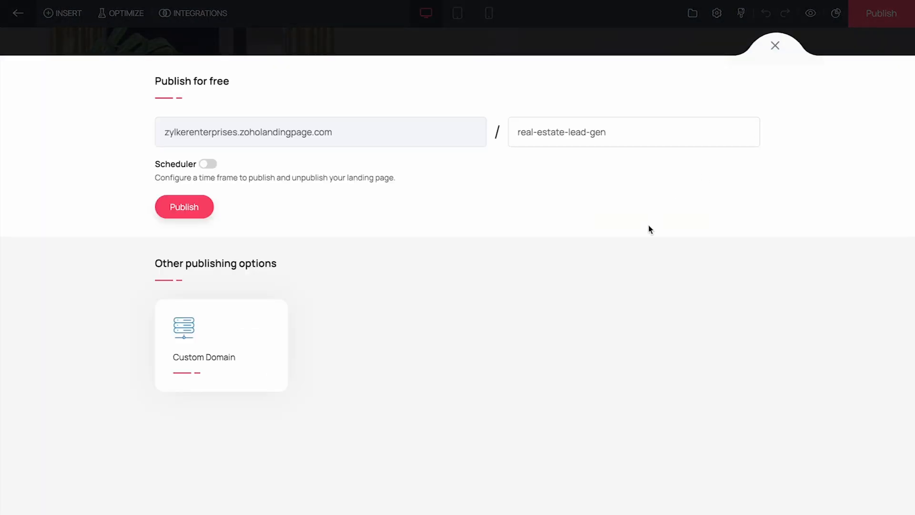
{"action": "left_click", "coordinate": [240, 372]}
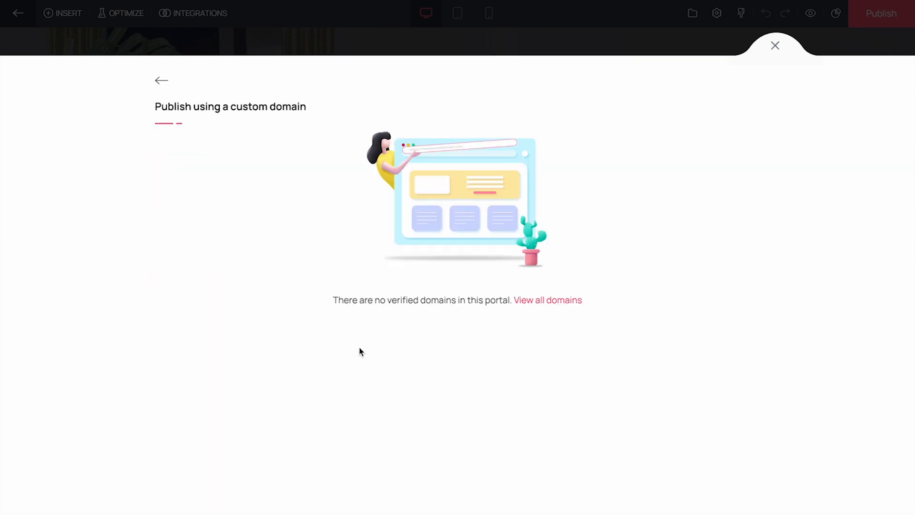
{"action": "left_click", "coordinate": [549, 304]}
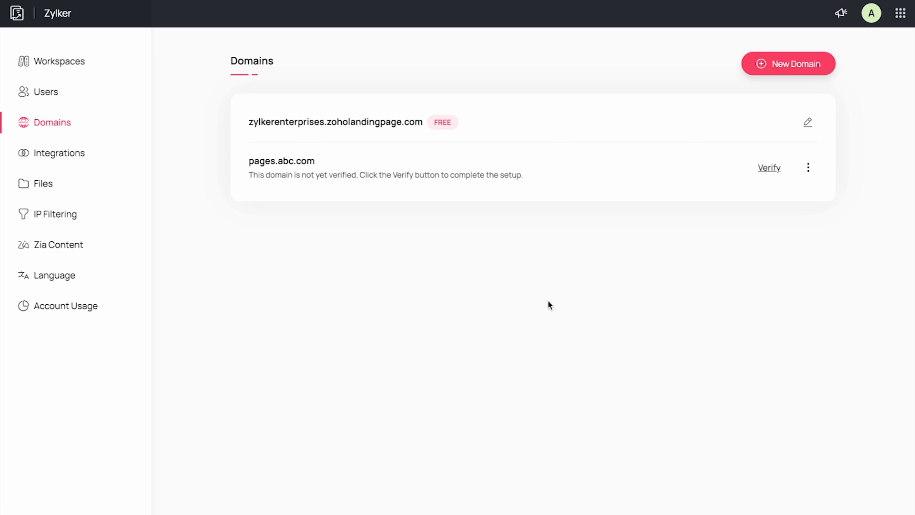
Add the custom domain homes.com with the subdomain property.
{"action": "left_click", "coordinate": [777, 68]}
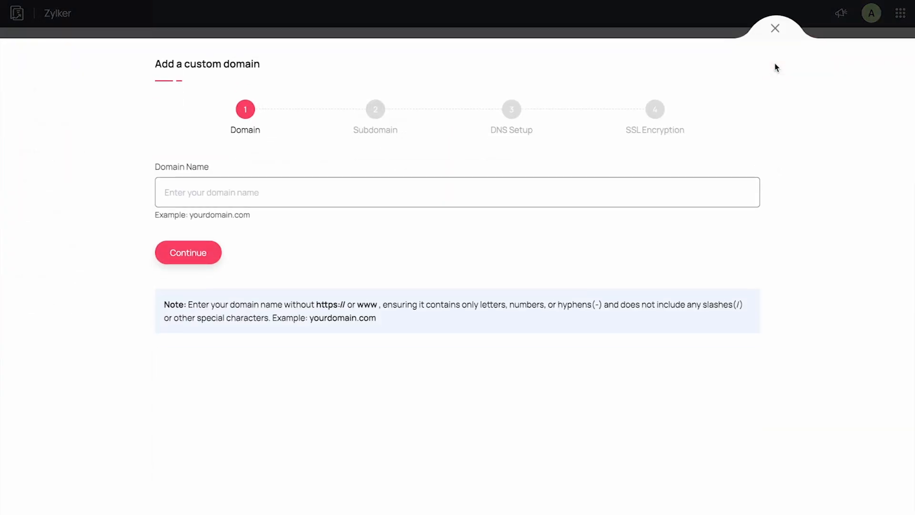
{"action": "type", "text": "homes"}
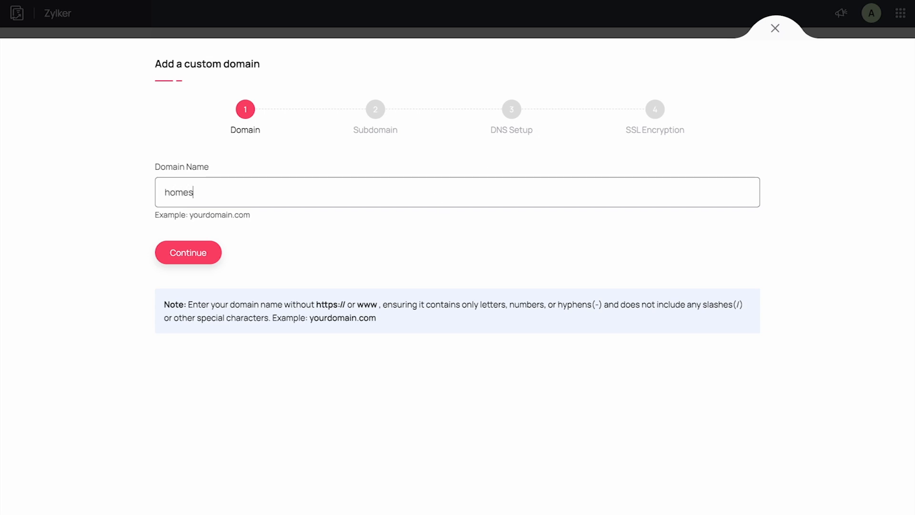
{"action": "type", "text": ".com"}
{"action": "left_click", "coordinate": [192, 259]}
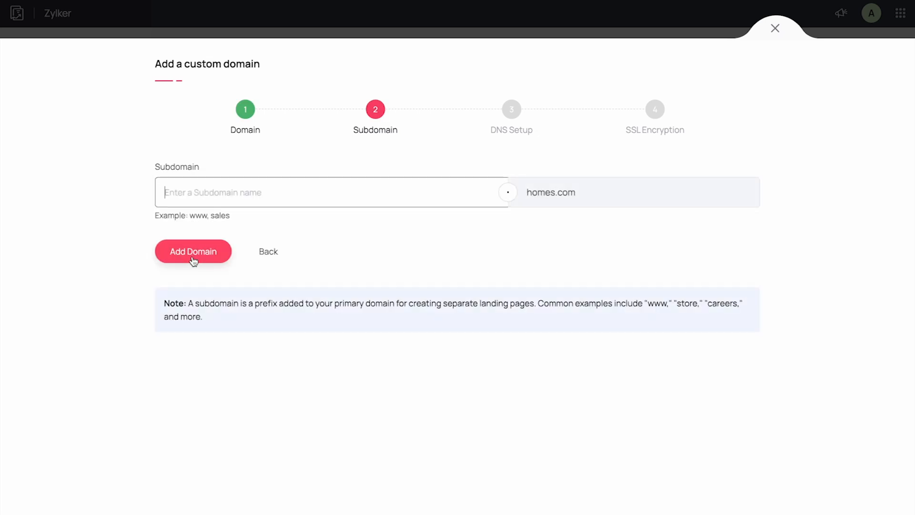
{"action": "type", "text": "prop"}
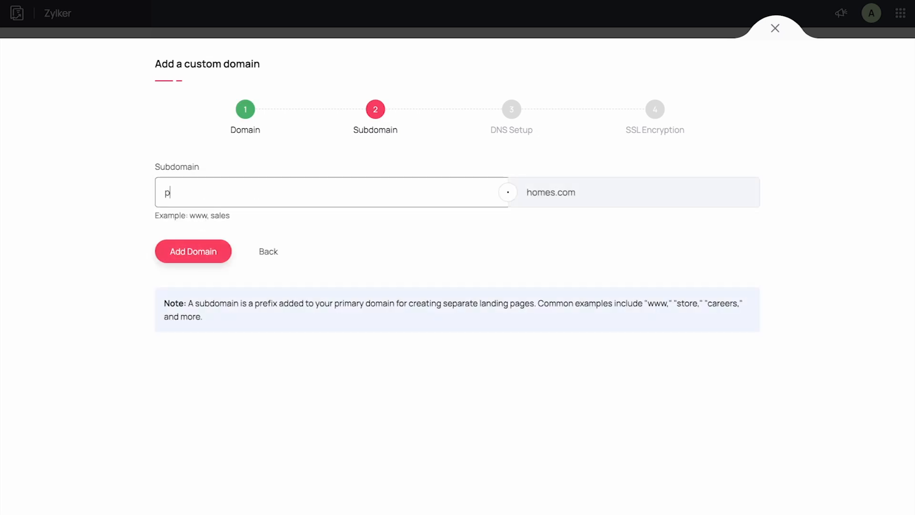
{"action": "type", "text": "erty"}
{"action": "left_click", "coordinate": [178, 259]}
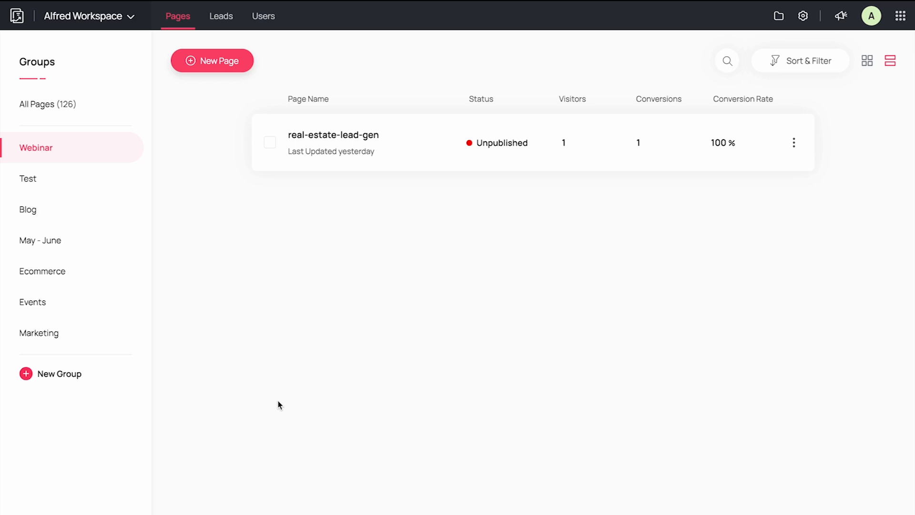
Open the IP filtering settings of the Zylker portal.
{"action": "left_click", "coordinate": [803, 18]}
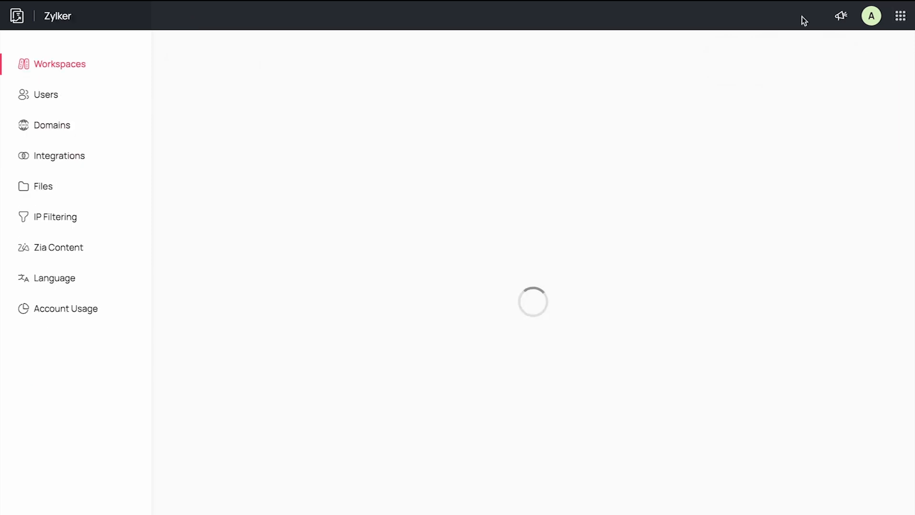
{"action": "left_click", "coordinate": [67, 221]}
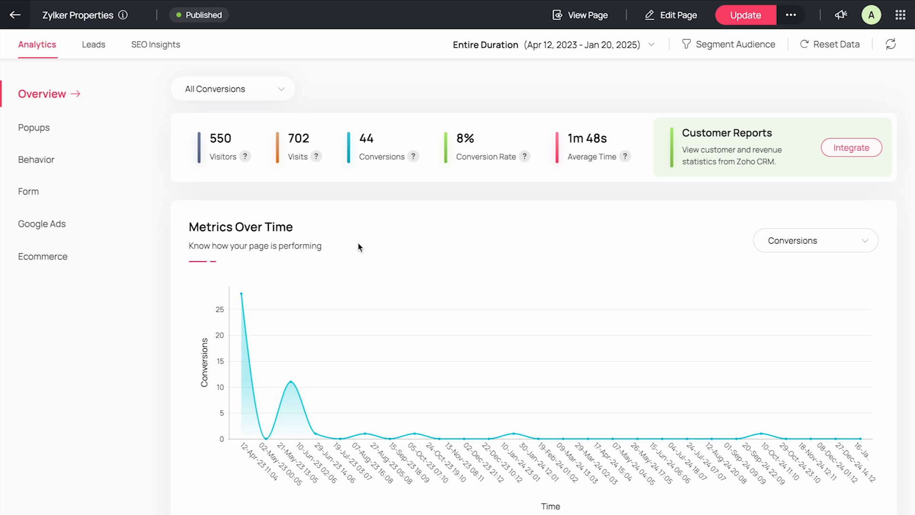
Review the Zylker Properties page's overview analytics, including metrics over time, sources and devices, and view its popup analytics.
{"action": "scroll", "coordinate": [359, 243], "scroll_direction": "down", "scroll_amount": 3}
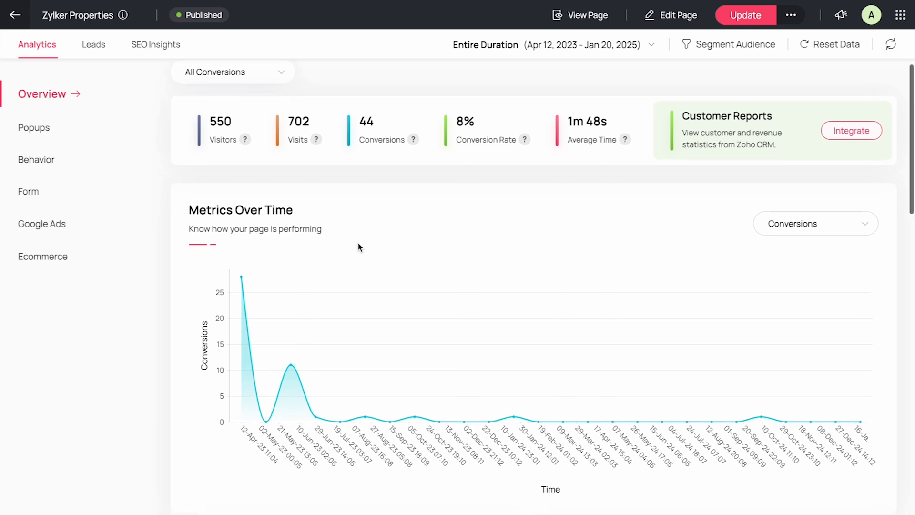
{"action": "scroll", "coordinate": [358, 246], "scroll_direction": "down", "scroll_amount": 2}
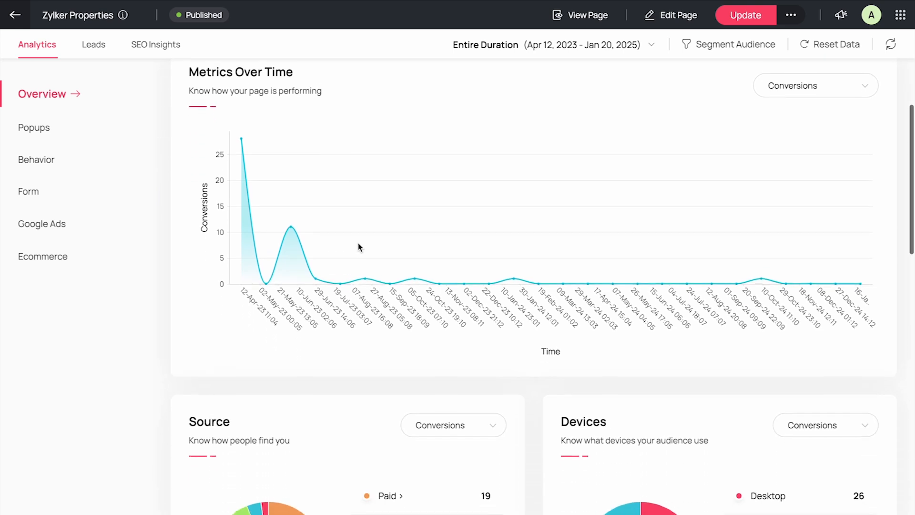
{"action": "scroll", "coordinate": [359, 243], "scroll_direction": "down", "scroll_amount": 3}
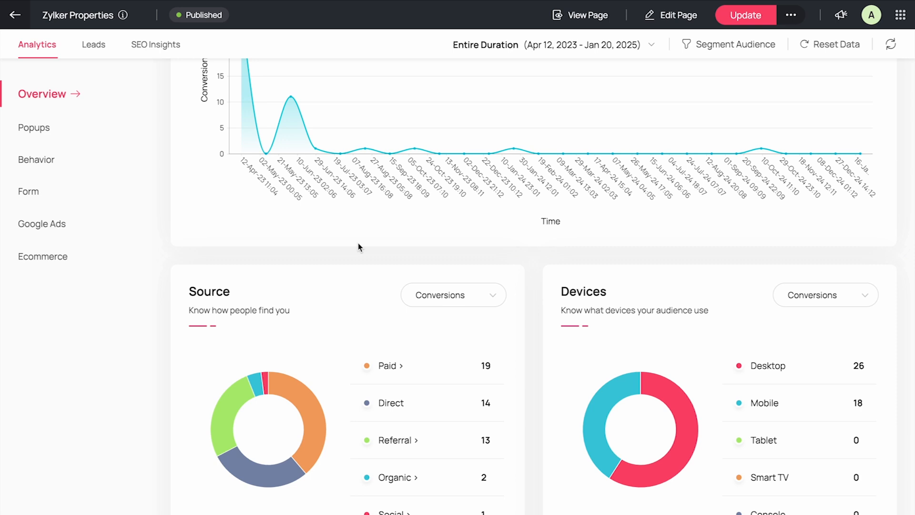
{"action": "left_click", "coordinate": [46, 128]}
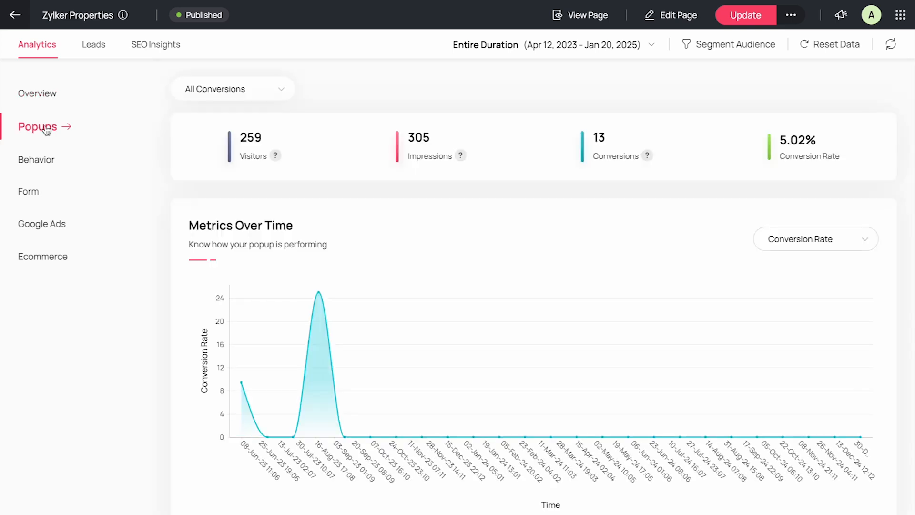
Examine the desktop heatmap of visitor behavior along the whole Zylker Properties page.
{"action": "left_click", "coordinate": [50, 162]}
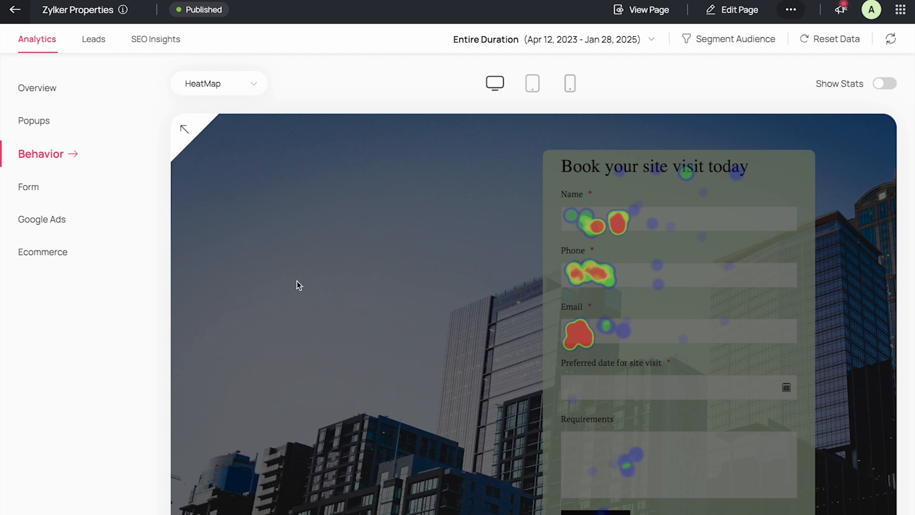
{"action": "scroll", "coordinate": [297, 281], "scroll_direction": "down", "scroll_amount": 6}
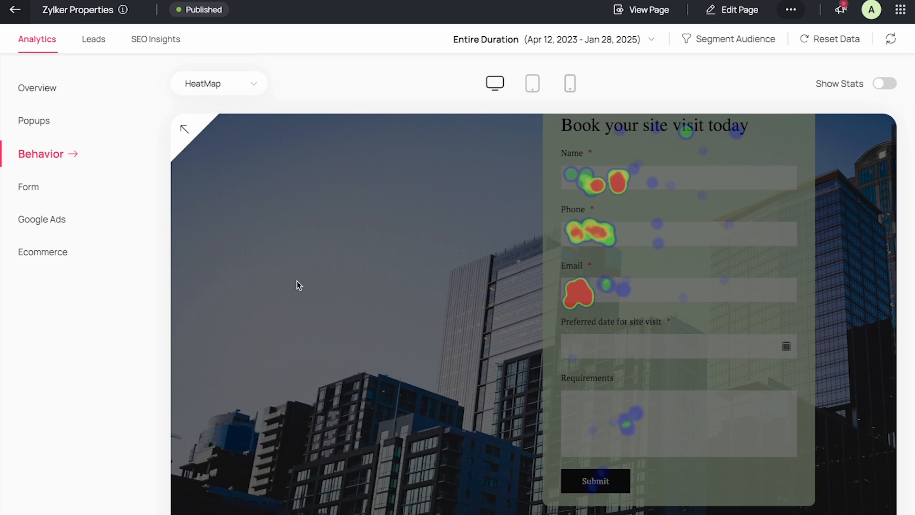
{"action": "scroll", "coordinate": [297, 281], "scroll_direction": "down", "scroll_amount": 10}
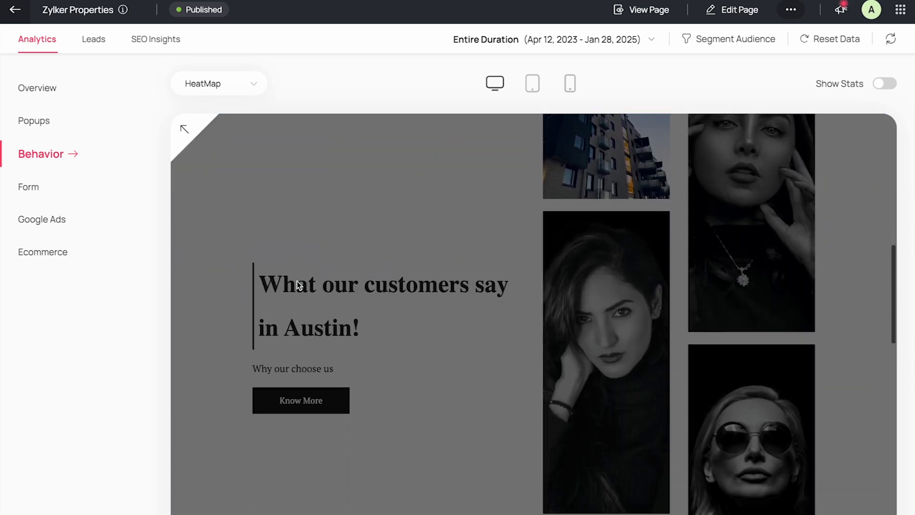
{"action": "scroll", "coordinate": [297, 281], "scroll_direction": "down", "scroll_amount": 6}
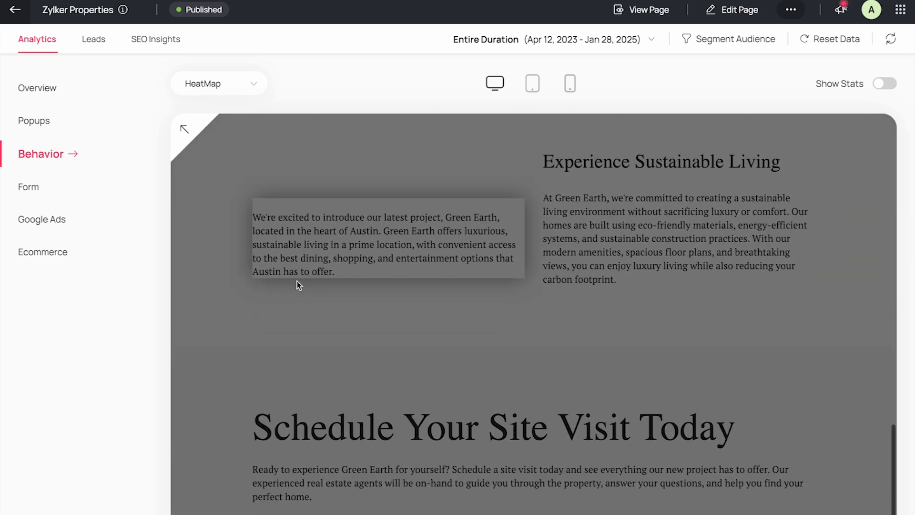
{"action": "scroll", "coordinate": [296, 282], "scroll_direction": "up", "scroll_amount": 20}
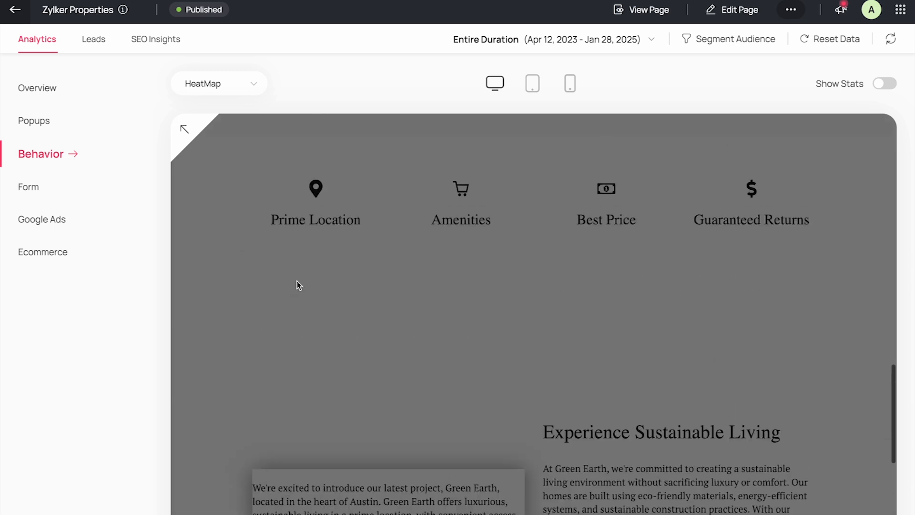
{"action": "scroll", "coordinate": [297, 281], "scroll_direction": "up", "scroll_amount": 3}
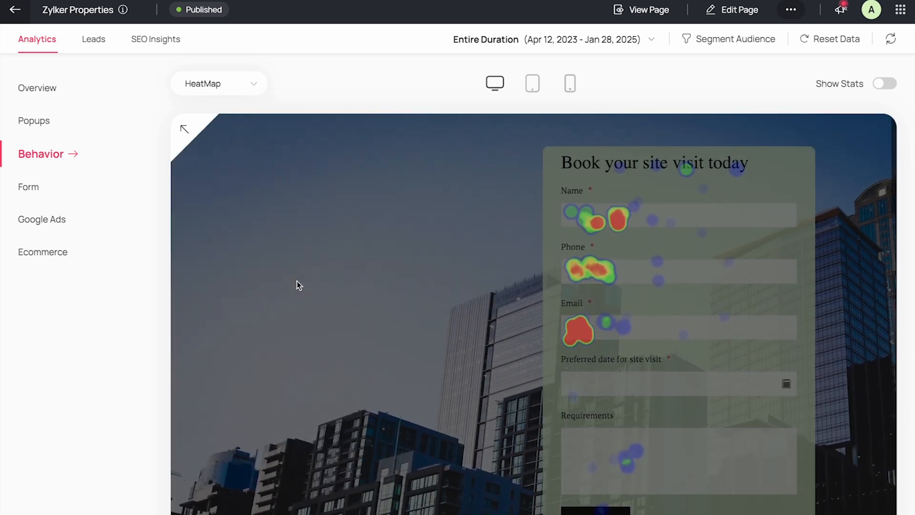
Switch the behavior report to the scroll map and examine how far visitors scroll through the page.
{"action": "left_click", "coordinate": [251, 91]}
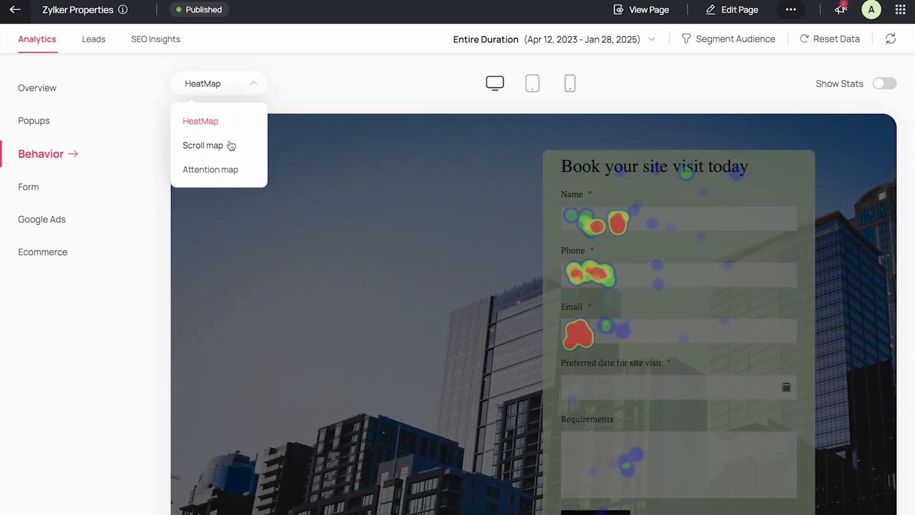
{"action": "left_click", "coordinate": [233, 143]}
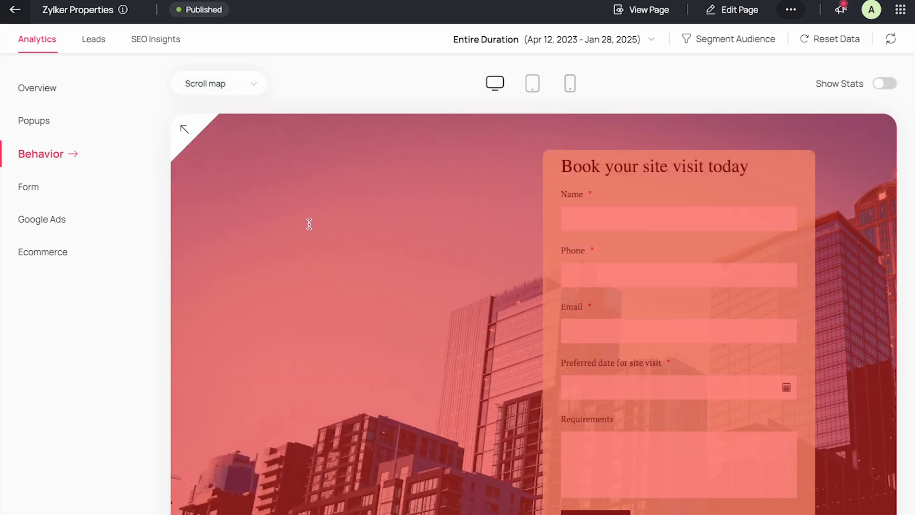
{"action": "scroll", "coordinate": [309, 224], "scroll_direction": "down", "scroll_amount": 10}
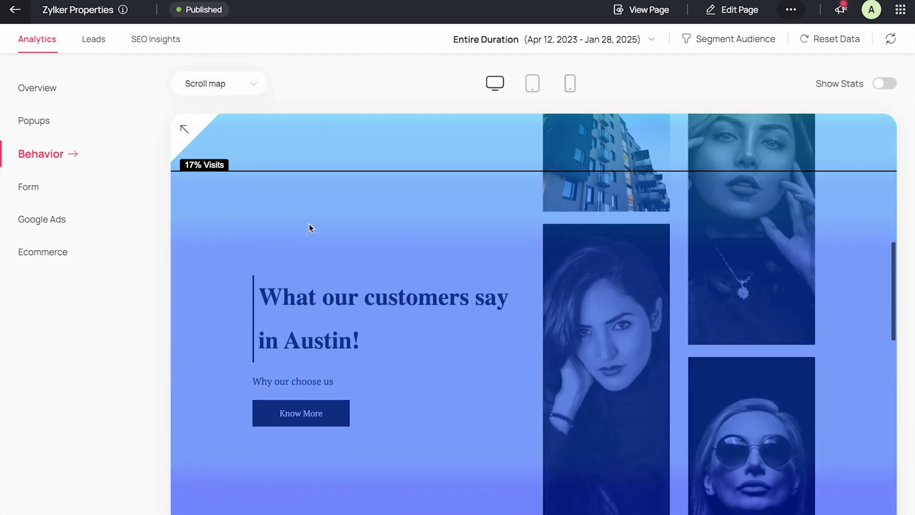
{"action": "scroll", "coordinate": [309, 224], "scroll_direction": "down", "scroll_amount": 10}
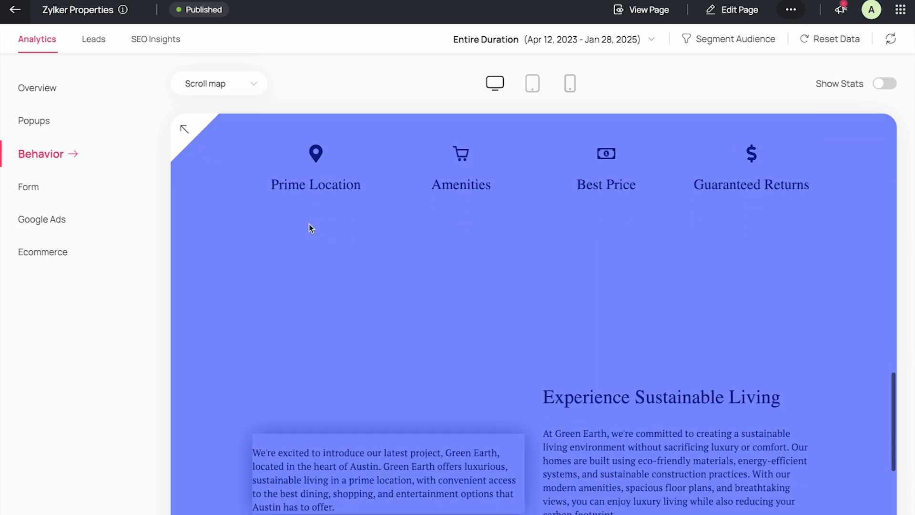
{"action": "scroll", "coordinate": [308, 224], "scroll_direction": "down", "scroll_amount": 8}
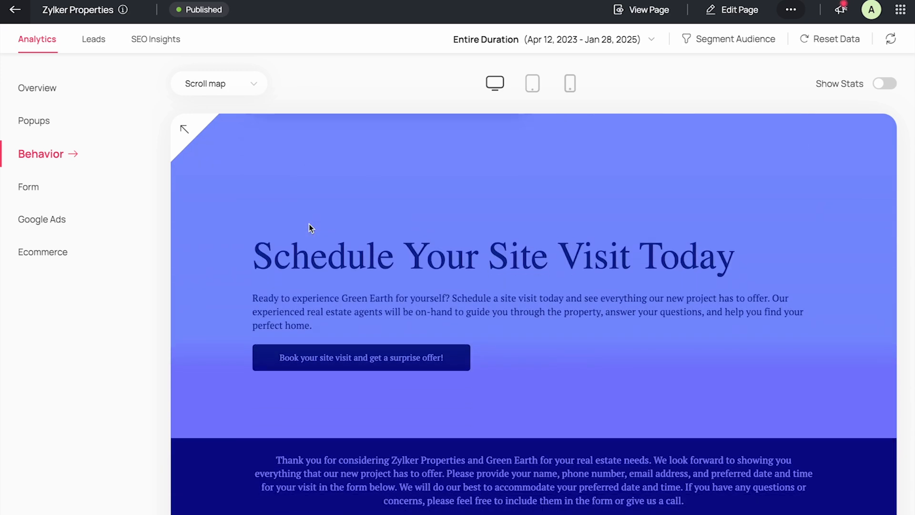
{"action": "scroll", "coordinate": [309, 224], "scroll_direction": "up", "scroll_amount": 10}
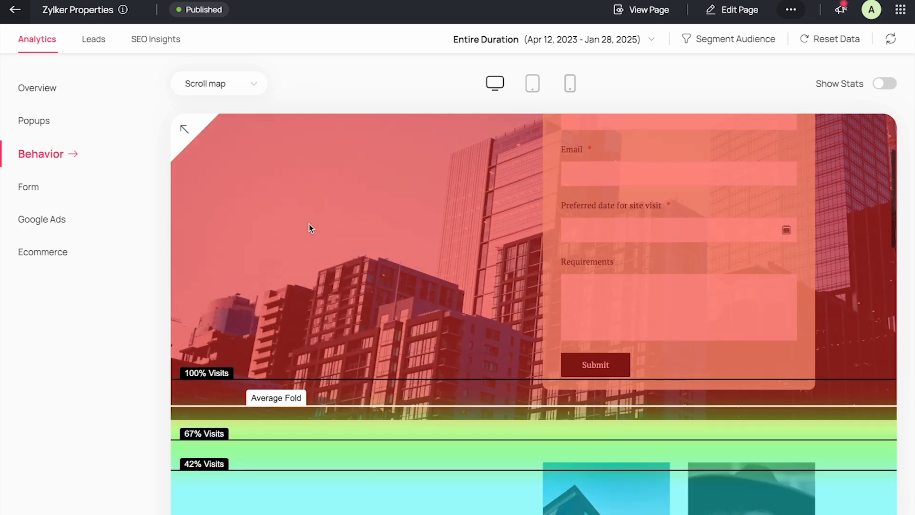
{"action": "scroll", "coordinate": [309, 225], "scroll_direction": "up", "scroll_amount": 3}
Switch the behavior report to the attention map and examine it down the full page.
{"action": "left_click", "coordinate": [253, 84]}
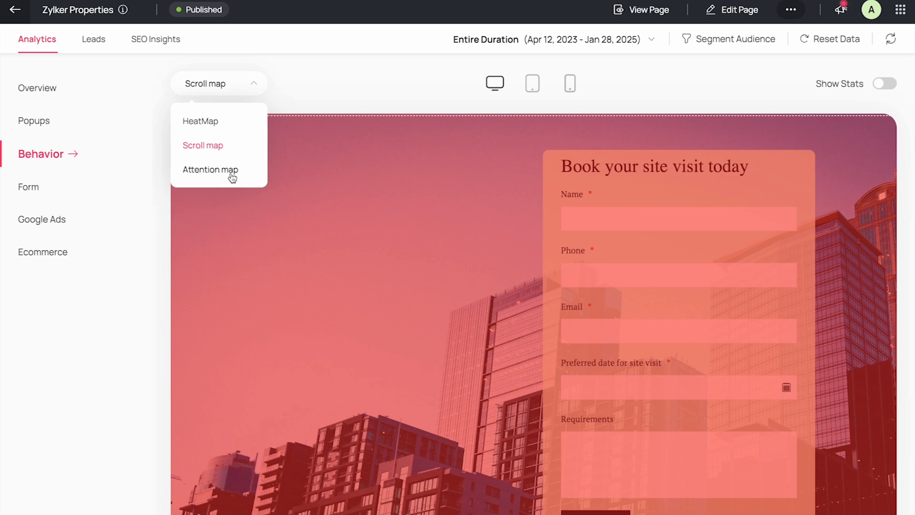
{"action": "left_click", "coordinate": [232, 178]}
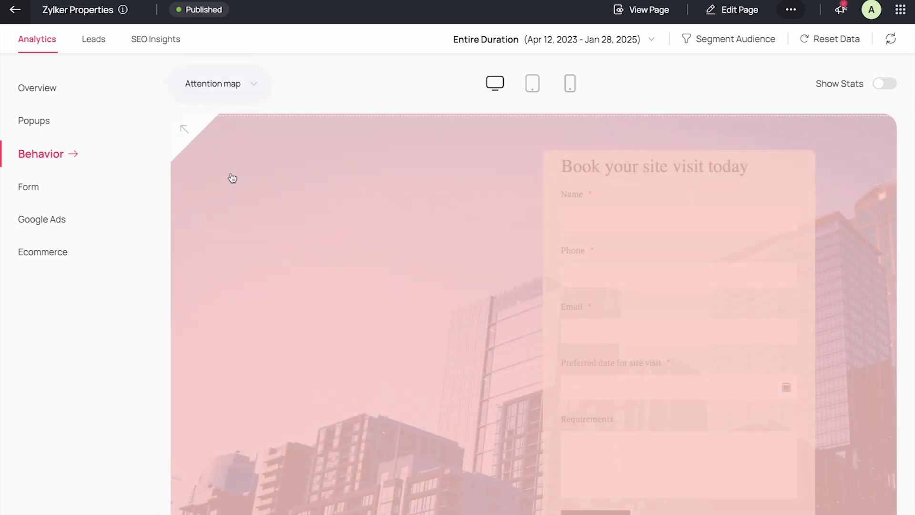
{"action": "scroll", "coordinate": [232, 177], "scroll_direction": "down", "scroll_amount": 9}
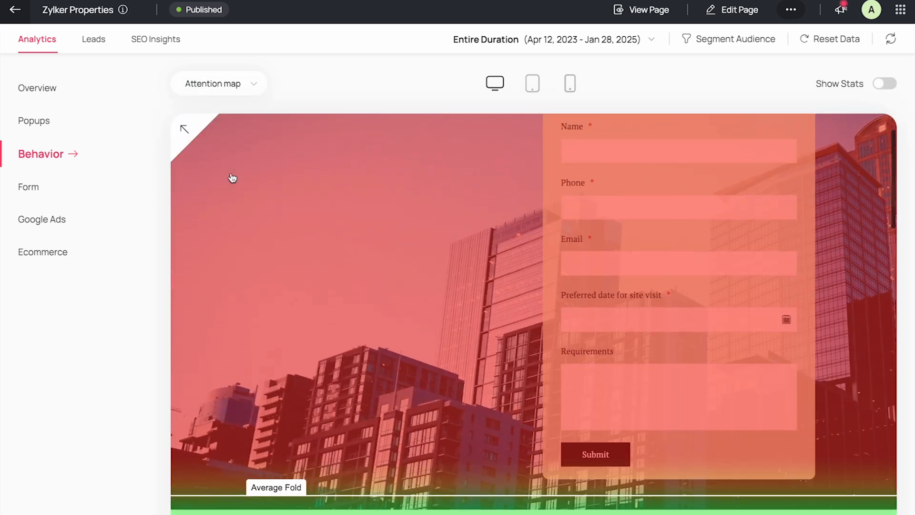
{"action": "scroll", "coordinate": [232, 178], "scroll_direction": "down", "scroll_amount": 15}
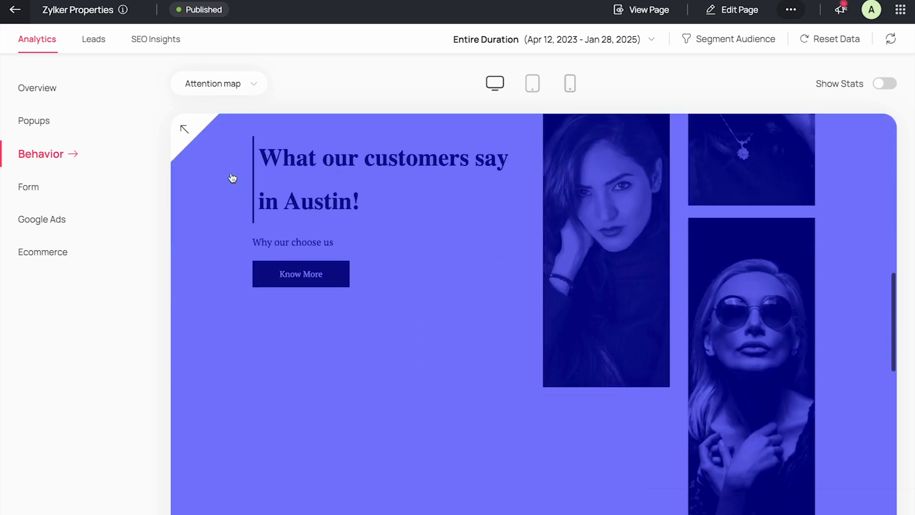
{"action": "scroll", "coordinate": [232, 178], "scroll_direction": "down", "scroll_amount": 7}
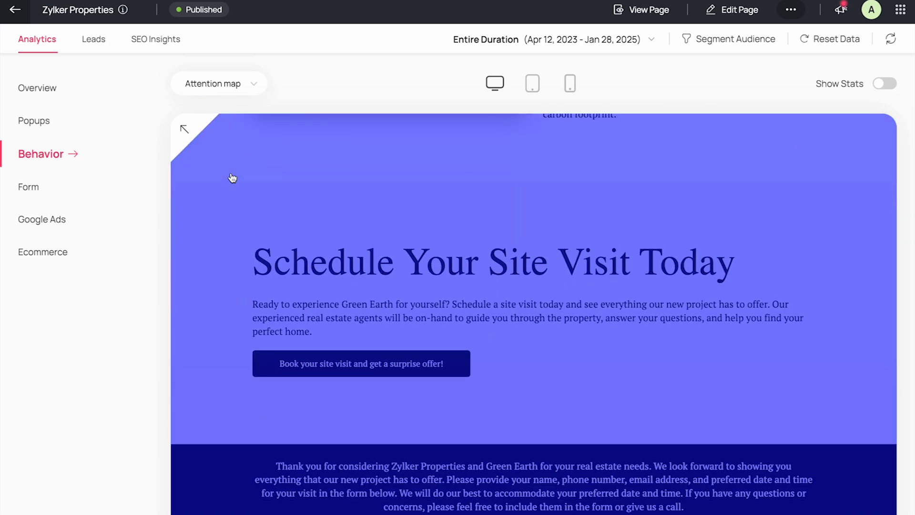
Review the form analytics, covering form metrics over time, average submission time, average time spent and field-level stats.
{"action": "left_click", "coordinate": [29, 187]}
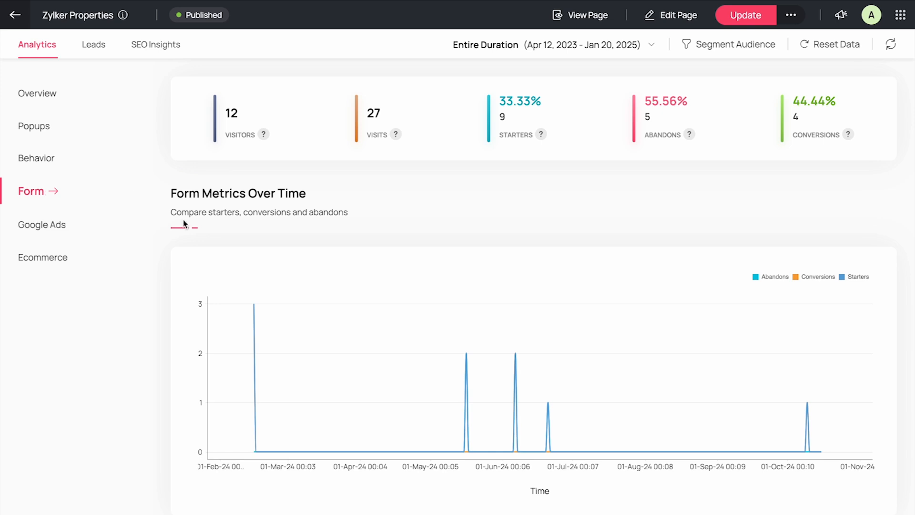
{"action": "scroll", "coordinate": [185, 224], "scroll_direction": "down", "scroll_amount": 2}
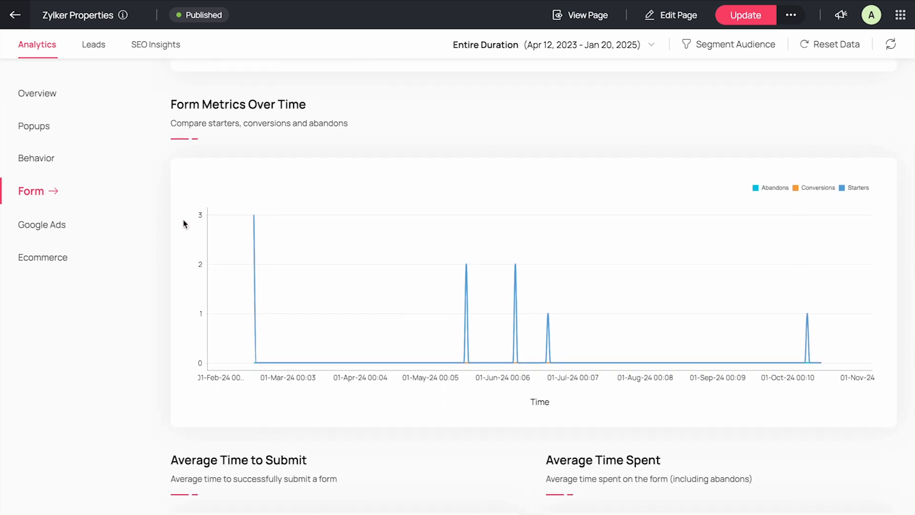
{"action": "scroll", "coordinate": [185, 224], "scroll_direction": "down", "scroll_amount": 3}
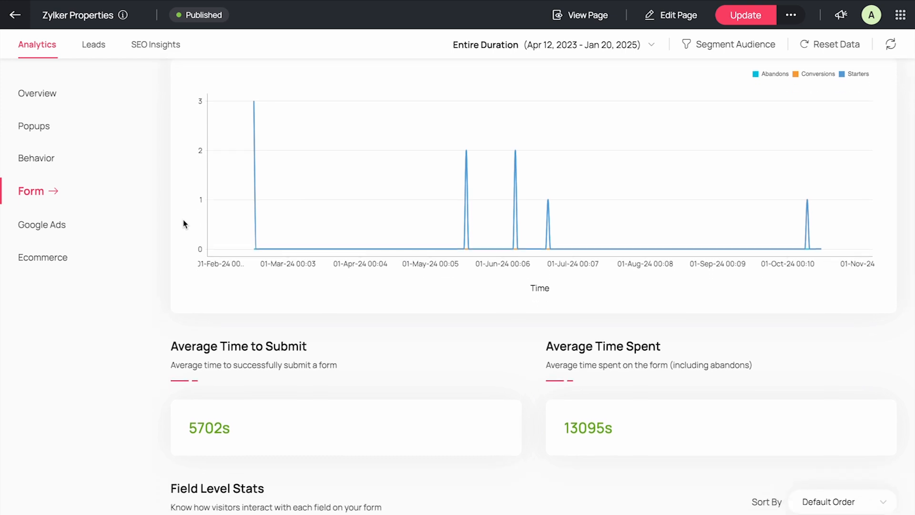
{"action": "scroll", "coordinate": [185, 224], "scroll_direction": "down", "scroll_amount": 5}
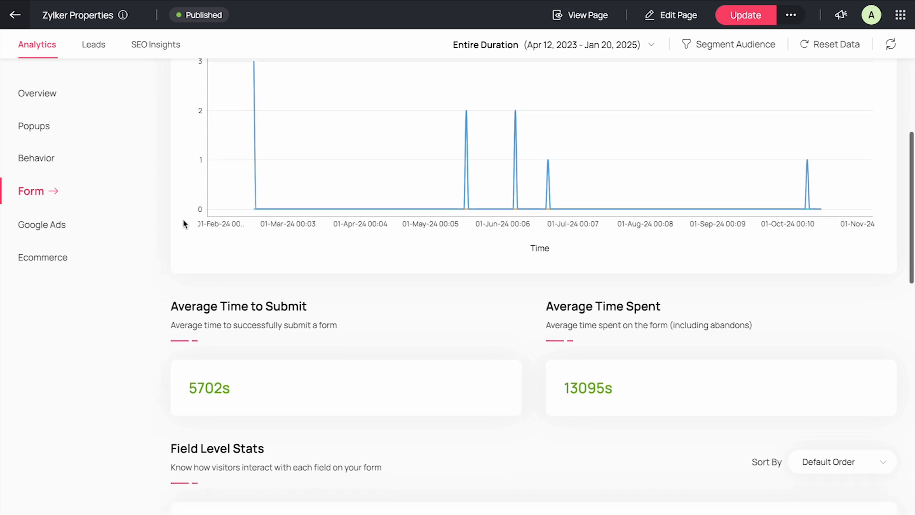
Examine the rest of the form report: each field's interaction stats, the filled and blank fields, and the hesitation and total time.
{"action": "scroll", "coordinate": [185, 224], "scroll_direction": "down", "scroll_amount": 6}
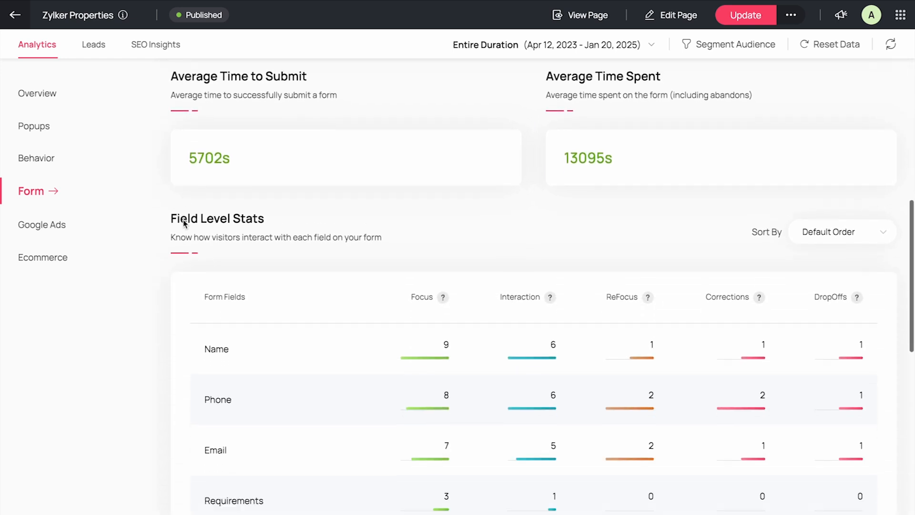
{"action": "scroll", "coordinate": [185, 224], "scroll_direction": "down", "scroll_amount": 8}
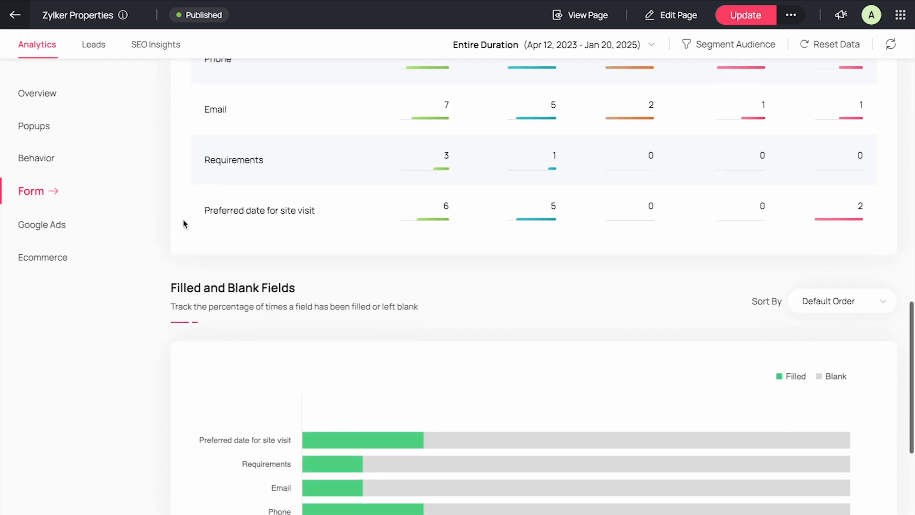
{"action": "scroll", "coordinate": [185, 224], "scroll_direction": "down", "scroll_amount": 2}
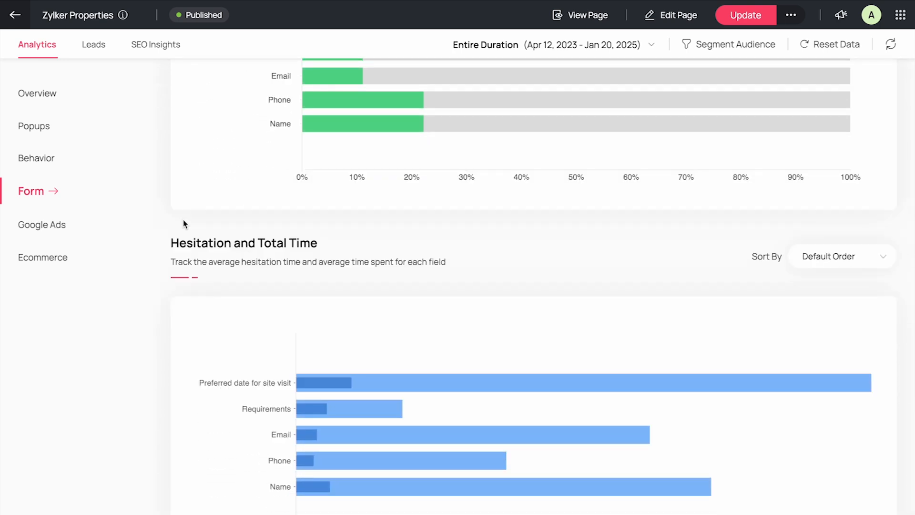
Review the Google Ads metrics and search keywords, and view the lead lists for both the page and the popup.
{"action": "left_click", "coordinate": [71, 224]}
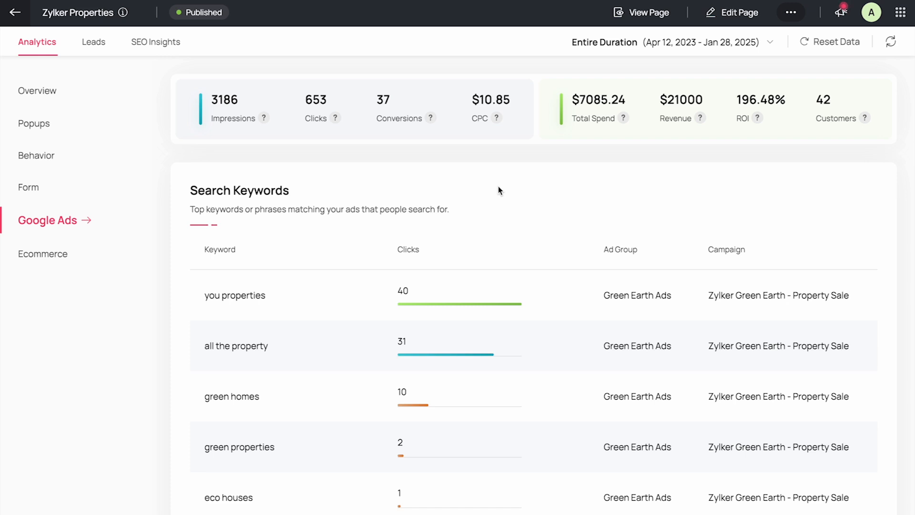
{"action": "scroll", "coordinate": [498, 188], "scroll_direction": "down", "scroll_amount": 1}
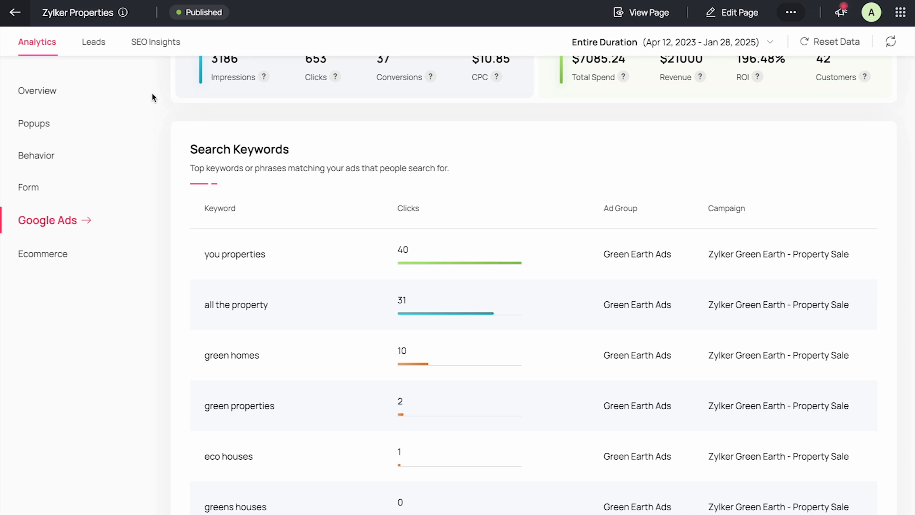
{"action": "left_click", "coordinate": [98, 42]}
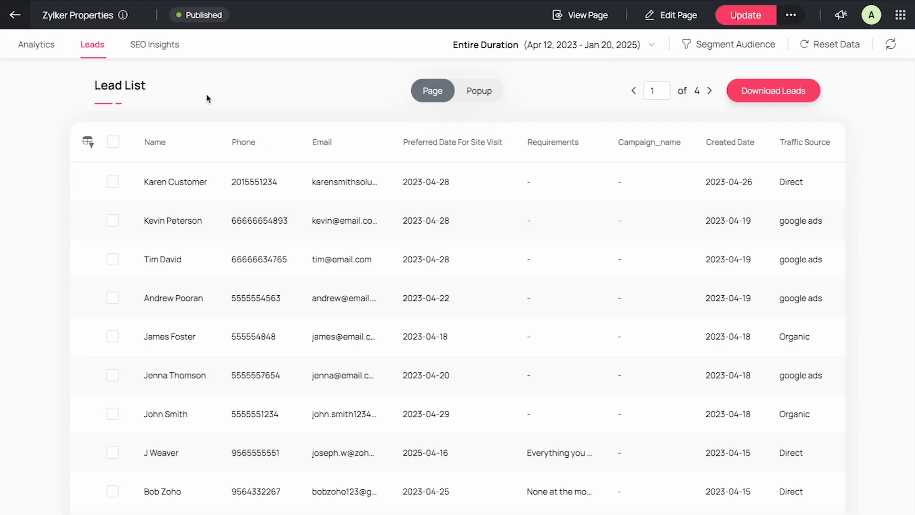
{"action": "left_click", "coordinate": [472, 95]}
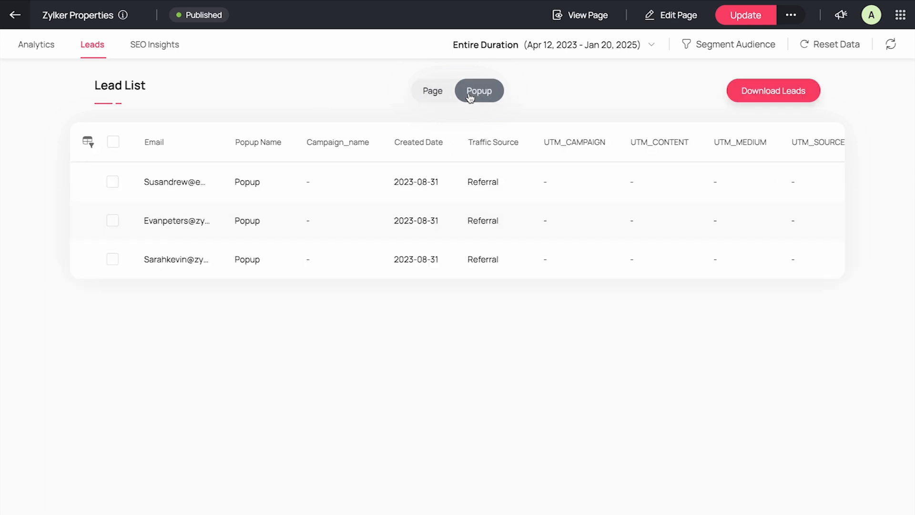
Examine the page's SEO insights: the overview, the content analysis, and the summary with its checklist and indexing items.
{"action": "left_click", "coordinate": [159, 46]}
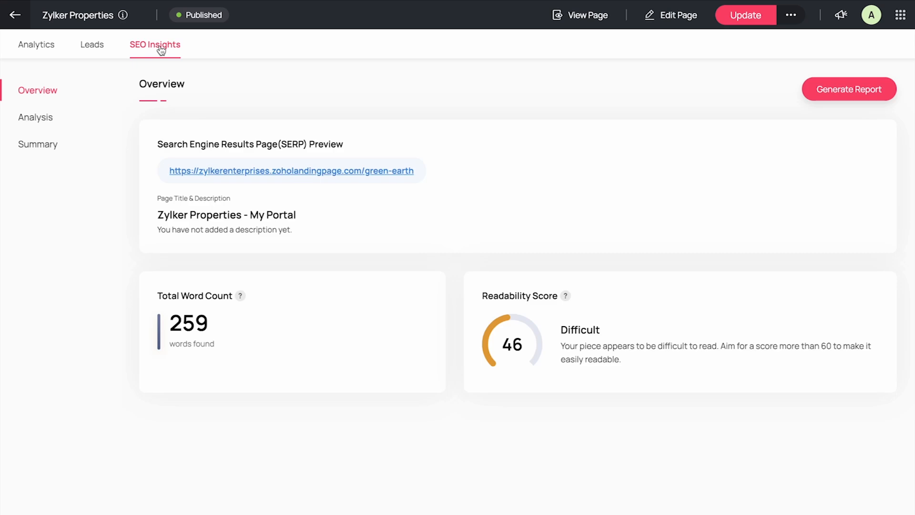
{"action": "left_click", "coordinate": [45, 121]}
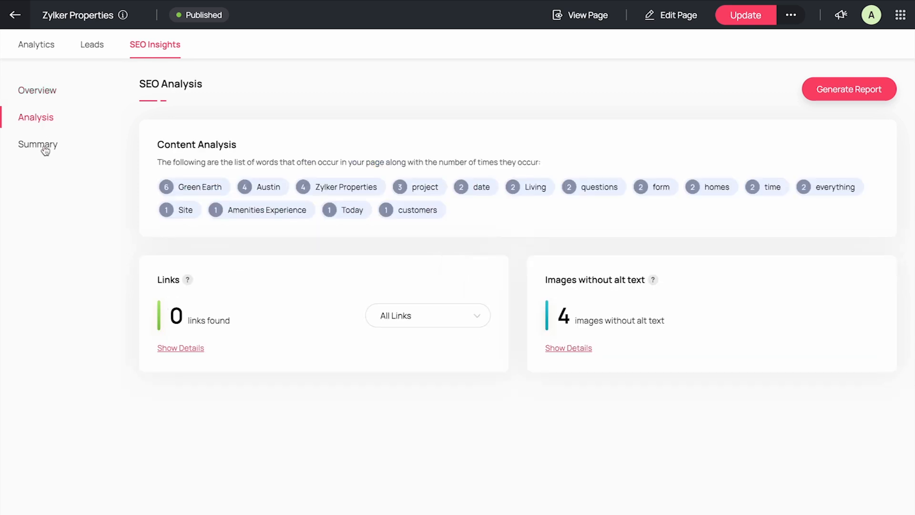
{"action": "left_click", "coordinate": [45, 149]}
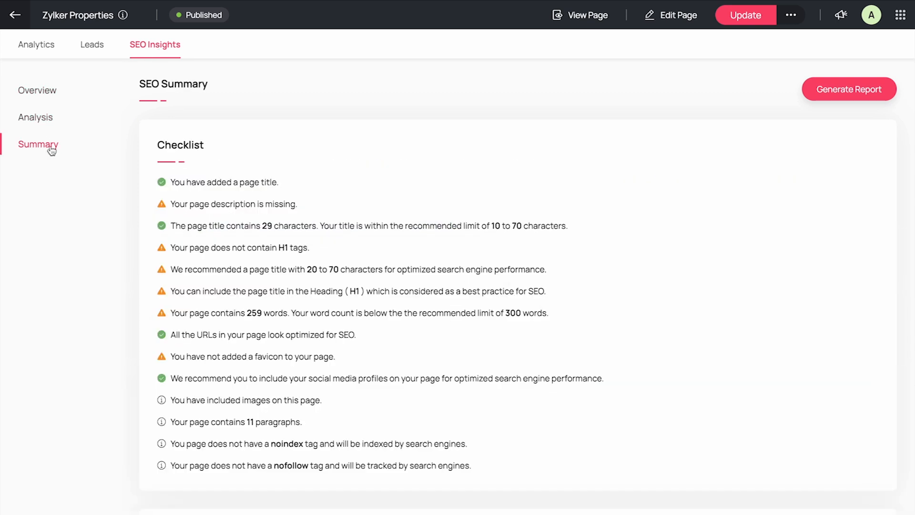
{"action": "scroll", "coordinate": [188, 232], "scroll_direction": "down", "scroll_amount": 3}
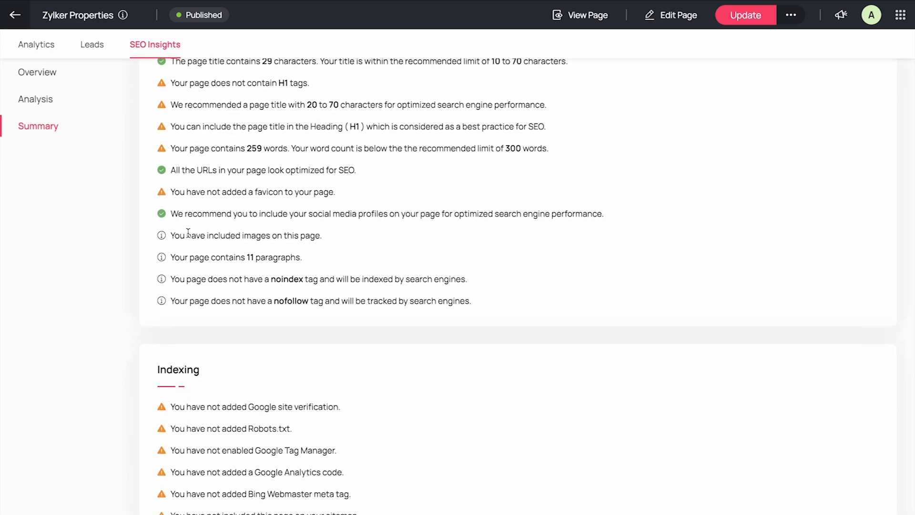
{"action": "scroll", "coordinate": [188, 233], "scroll_direction": "up", "scroll_amount": 3}
{"action": "scroll", "coordinate": [188, 232], "scroll_direction": "up", "scroll_amount": 1}
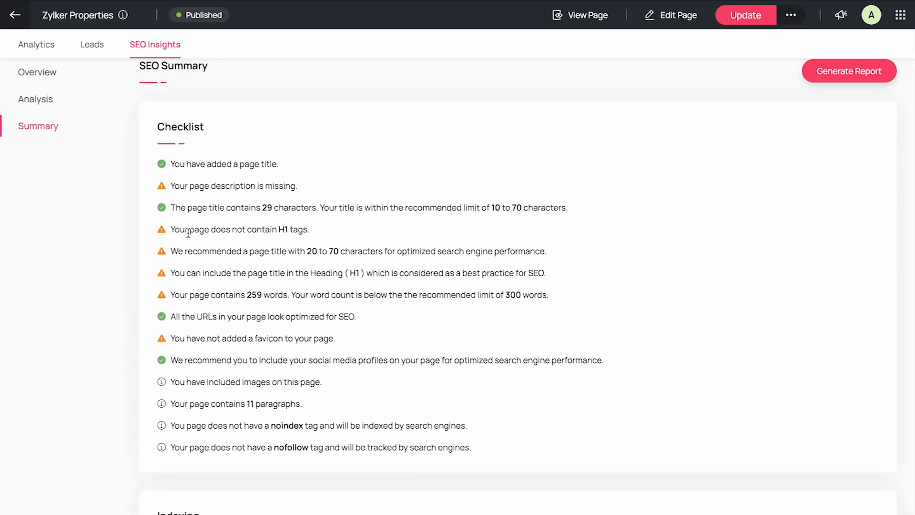